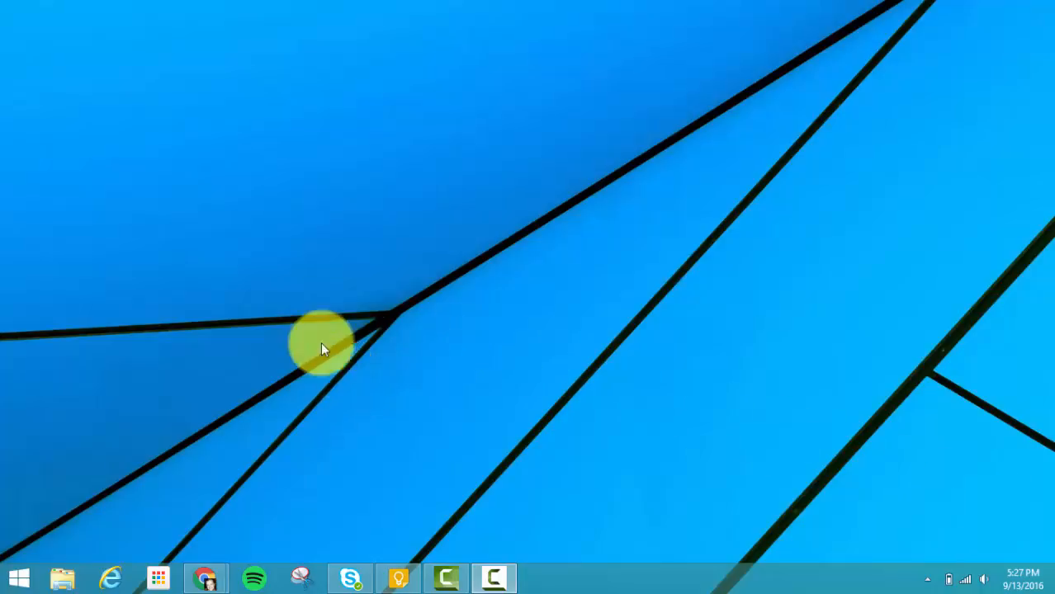
Step: Search the installed programs for "aud" and launch Audacity
click(18, 578)
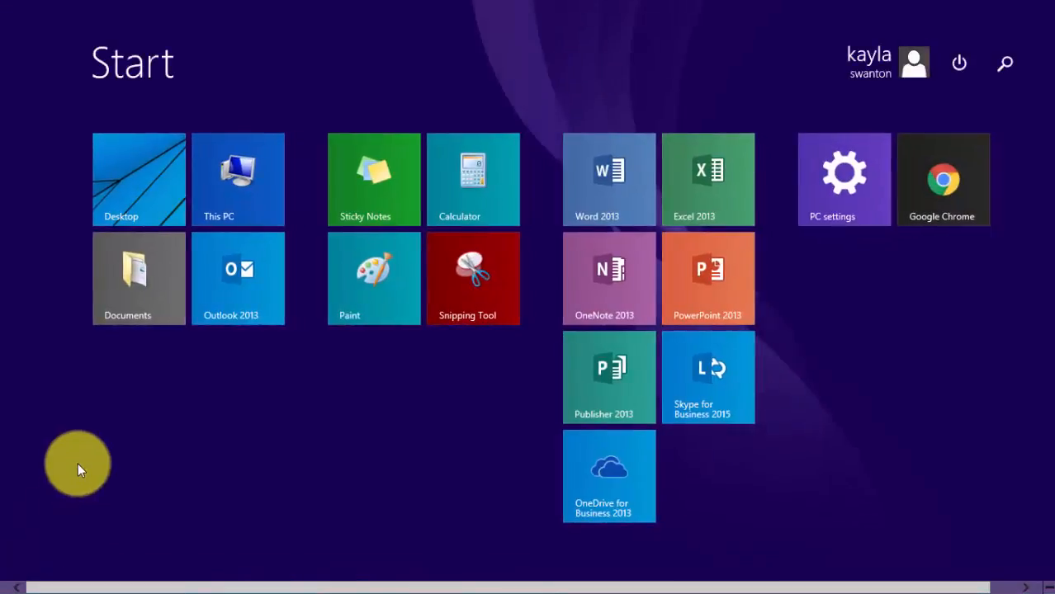
text(audacity)
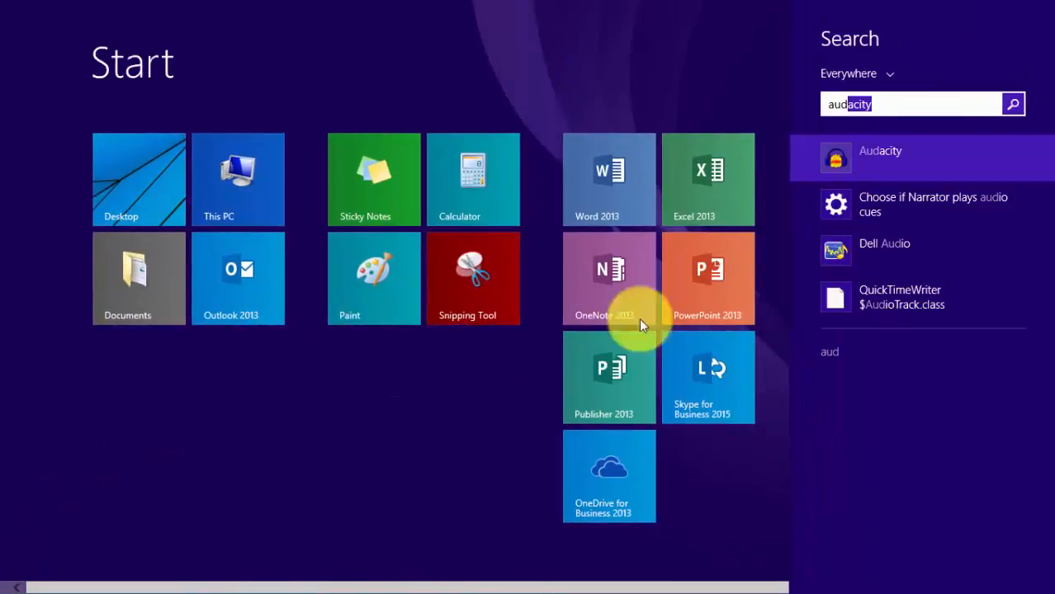
click(887, 164)
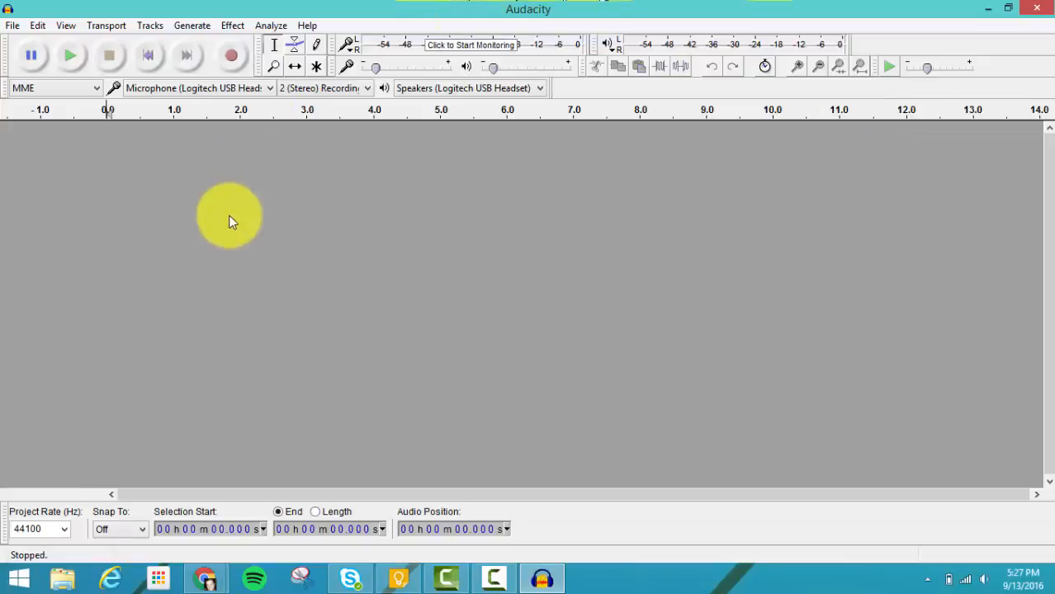
Step: Choose the Logitech USB headset microphone as the recording device and record a first voice track of about 6.5 seconds
click(268, 89)
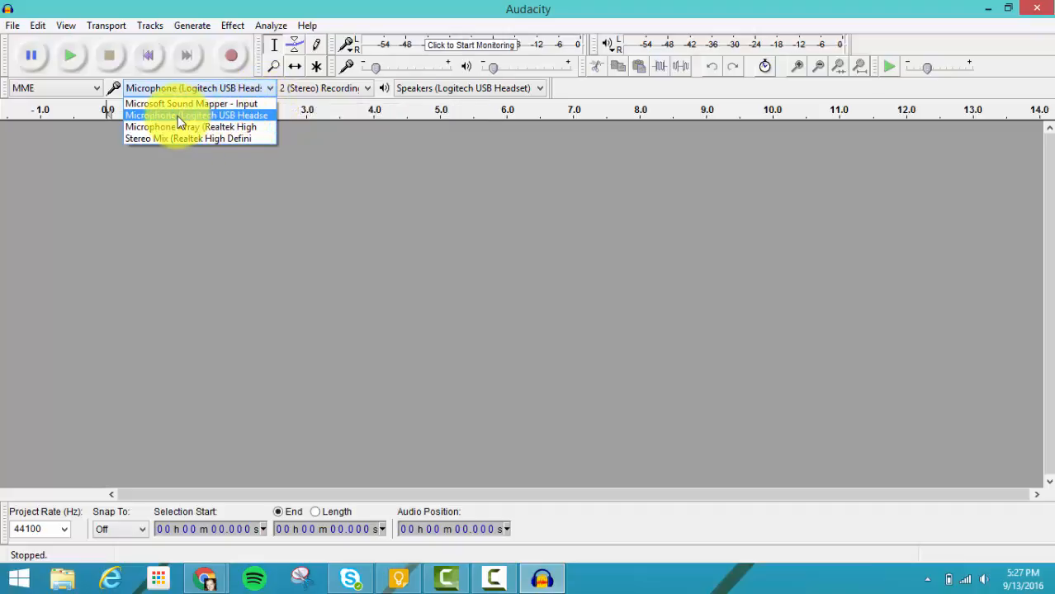
click(248, 115)
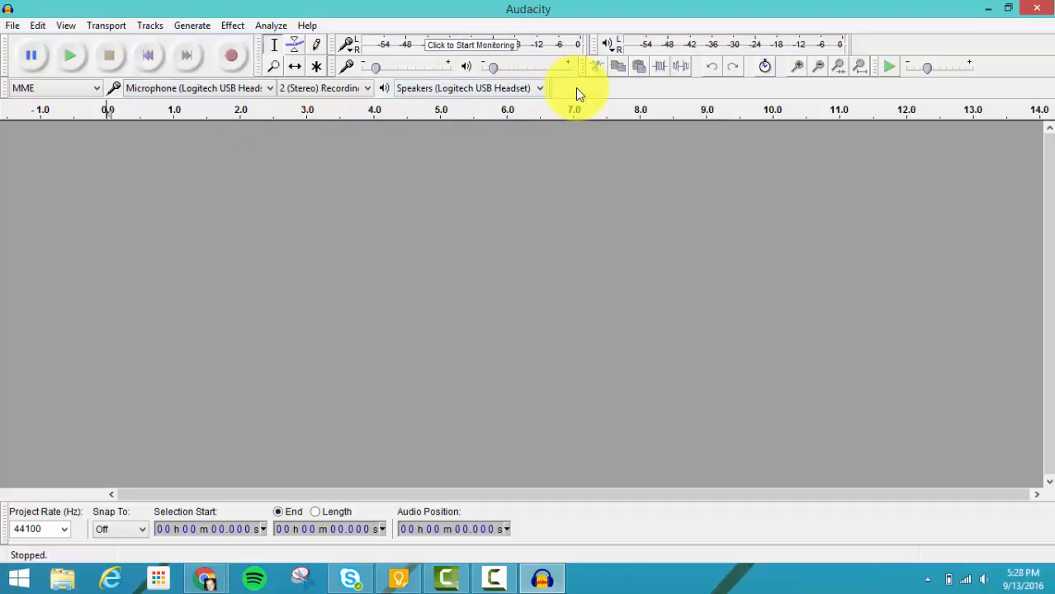
click(234, 56)
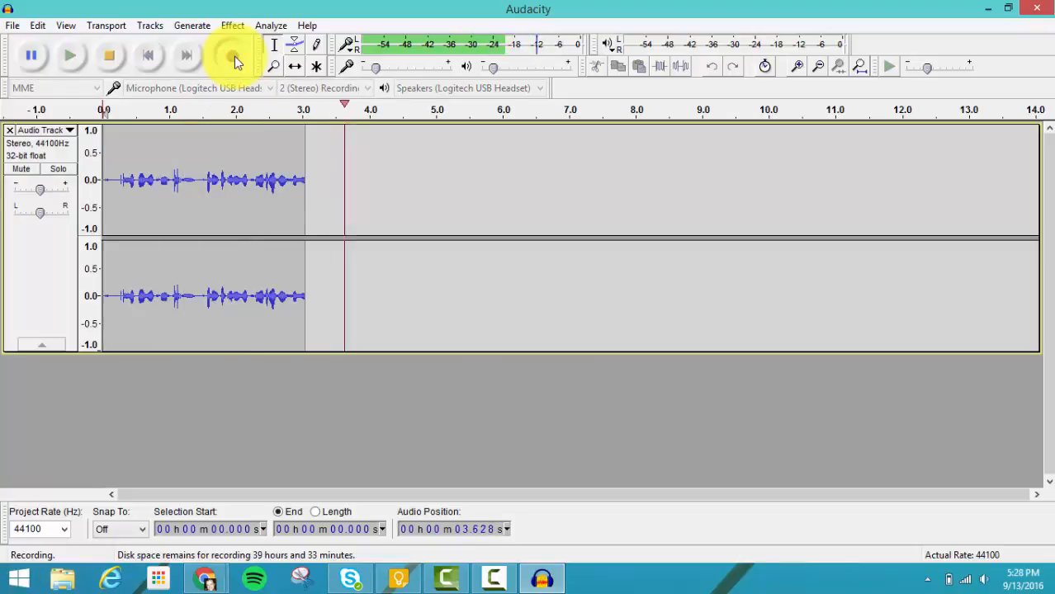
click(110, 59)
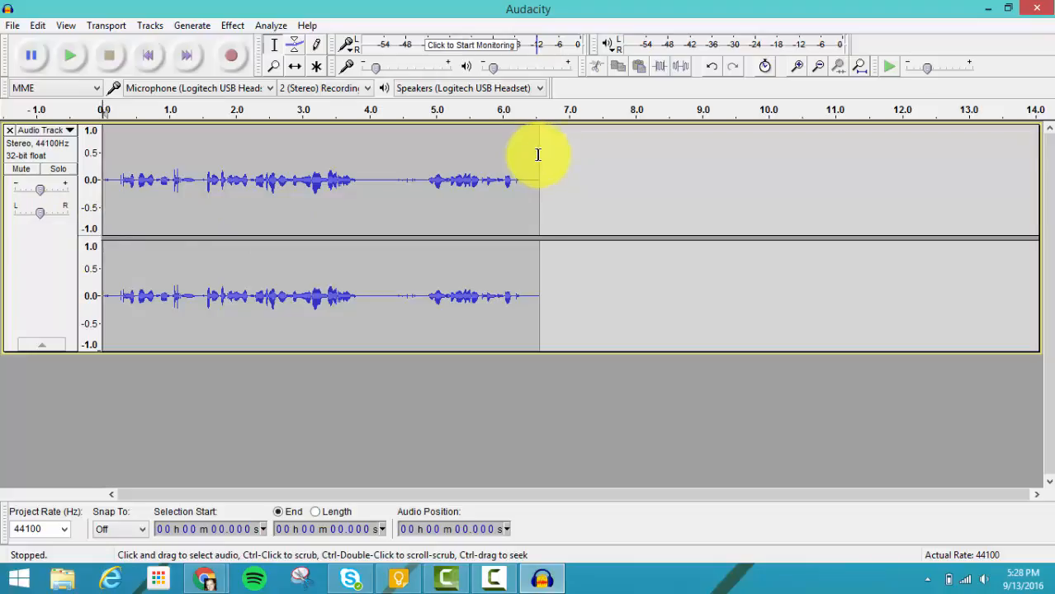
Step: Record a short second track from the start of the timeline and remove that track from the project
click(233, 58)
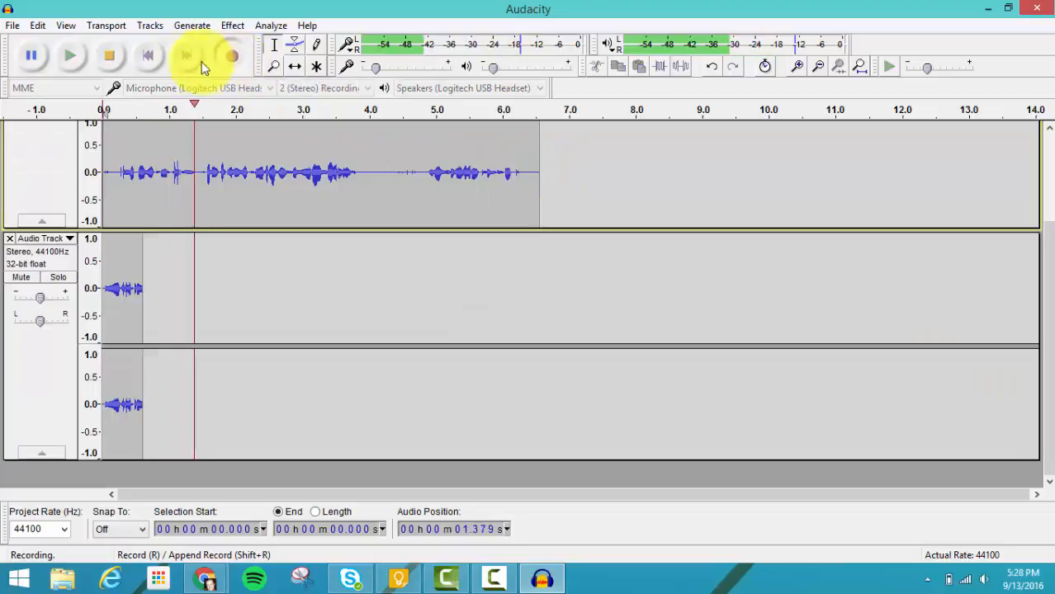
click(109, 55)
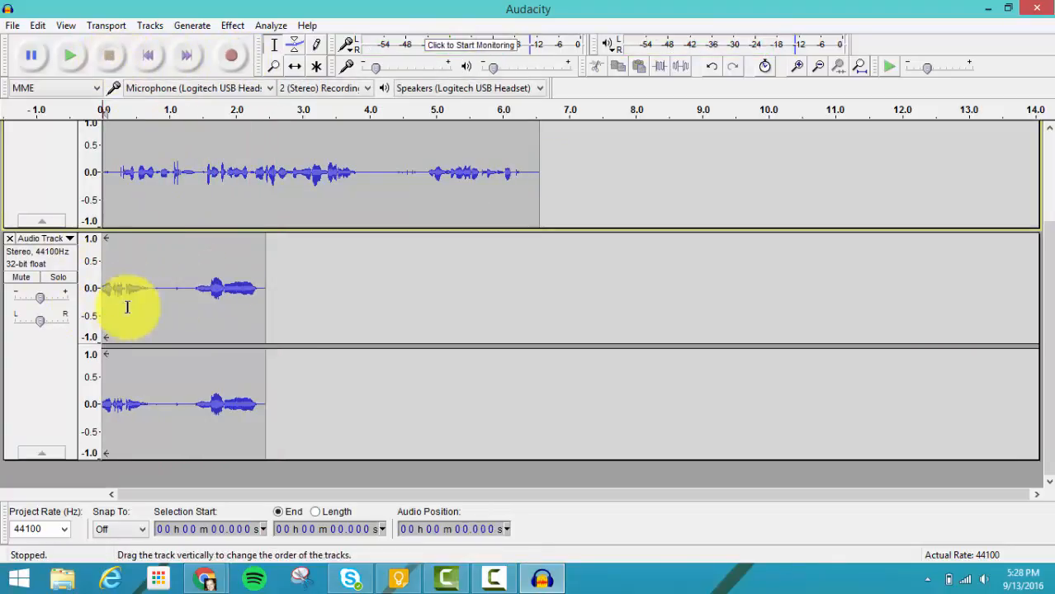
scroll(301, 311, up, 2)
scroll(301, 311, down, 1)
scroll(302, 311, up, 2)
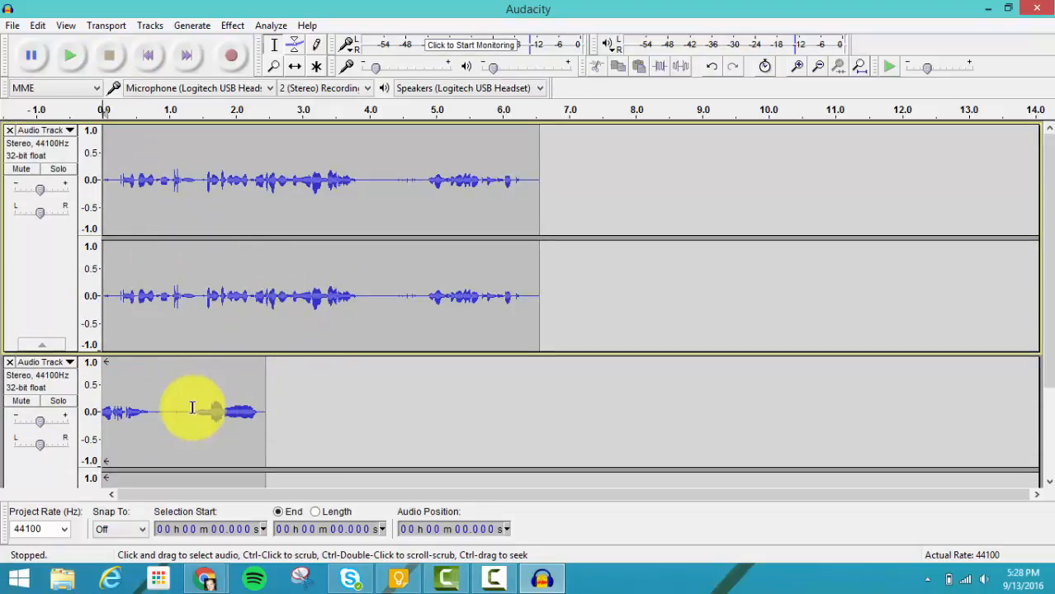
click(10, 362)
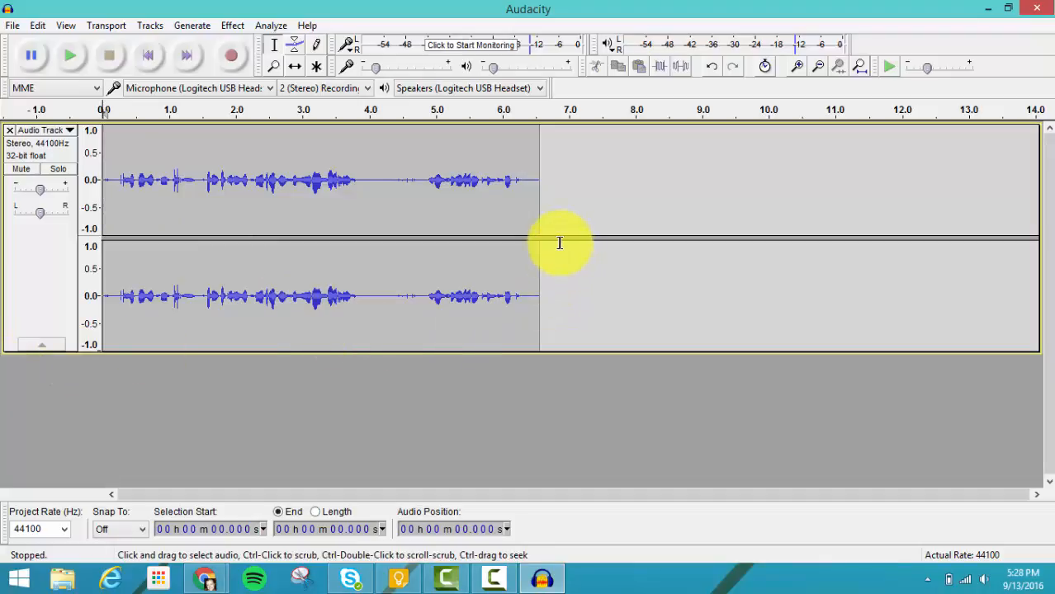
Step: Record a new track of about 5.4 seconds starting at the end of the first track's audio, at 6.560 s
click(539, 162)
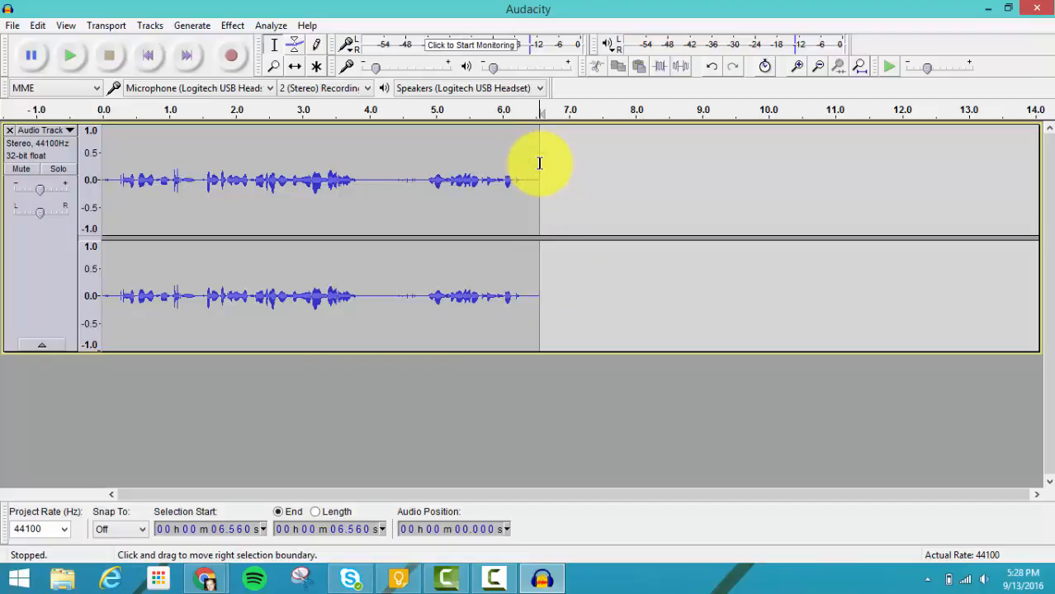
click(235, 60)
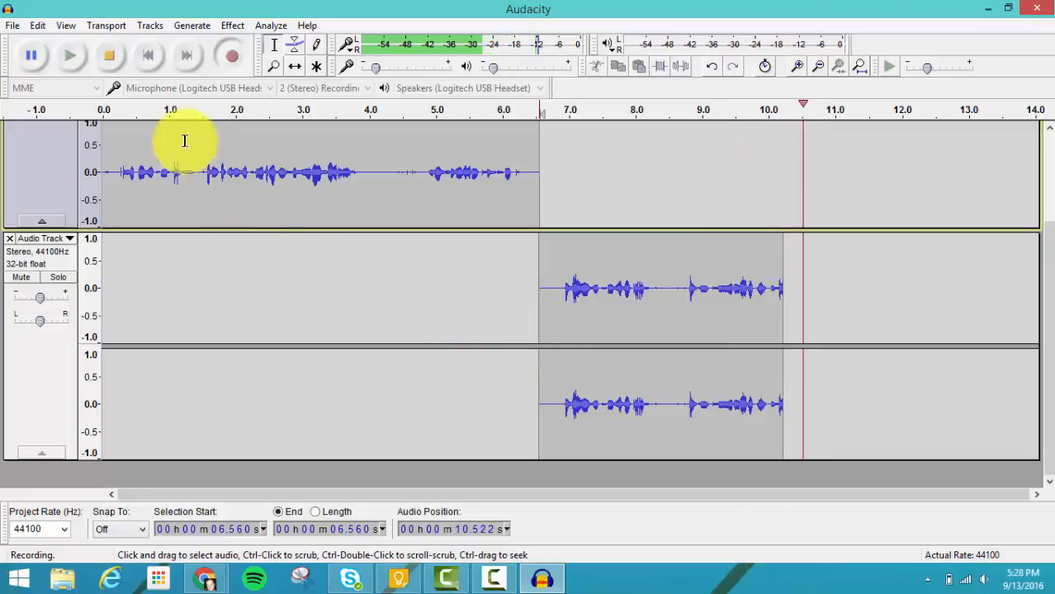
click(112, 61)
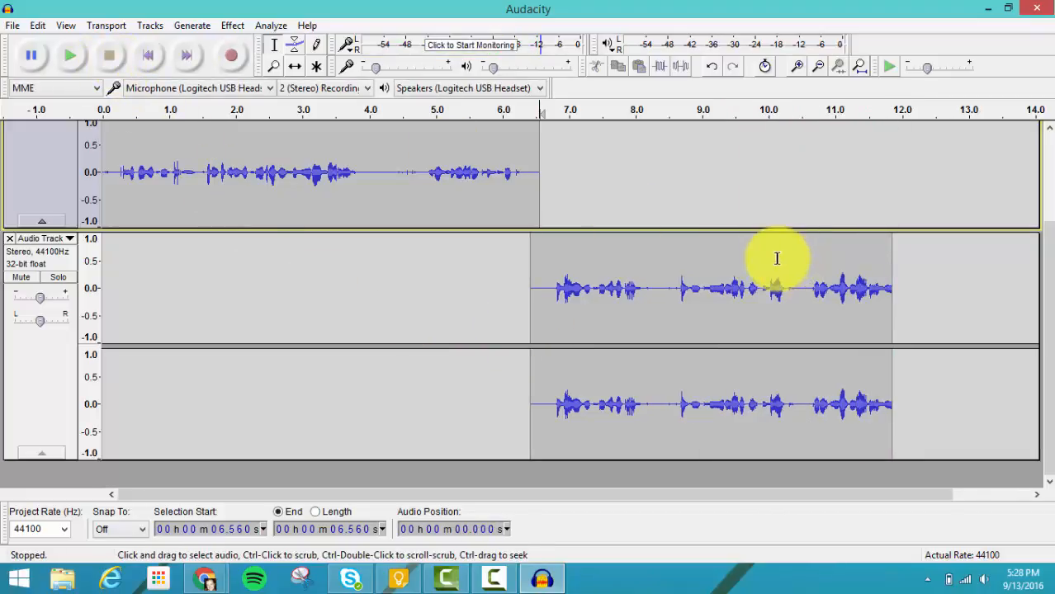
Step: Record a third track starting at 11.912 s, just after the second track's audio, pausing and resuming the recording once
click(896, 289)
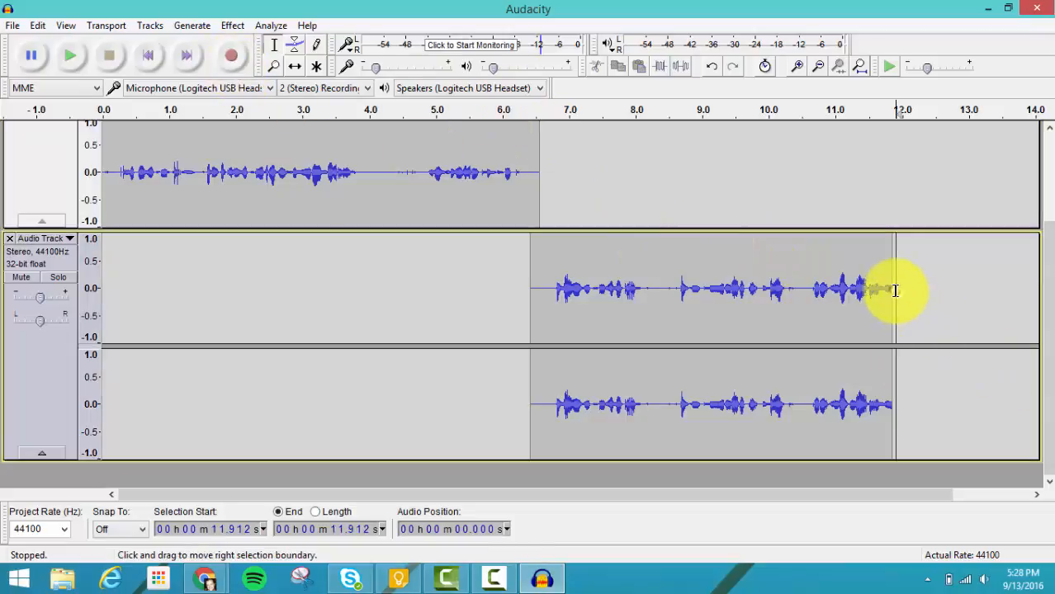
click(231, 54)
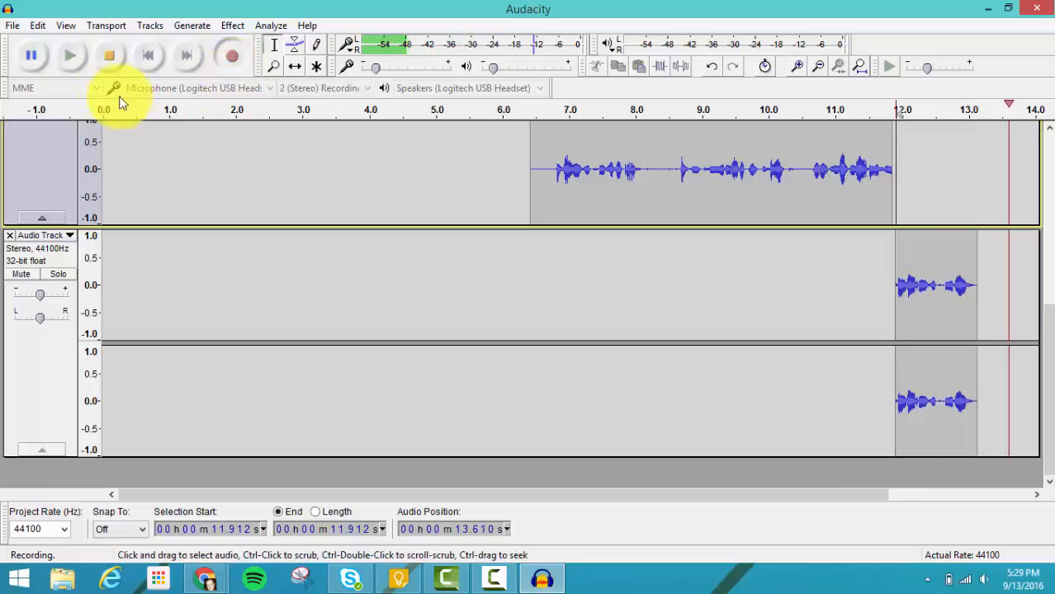
click(33, 54)
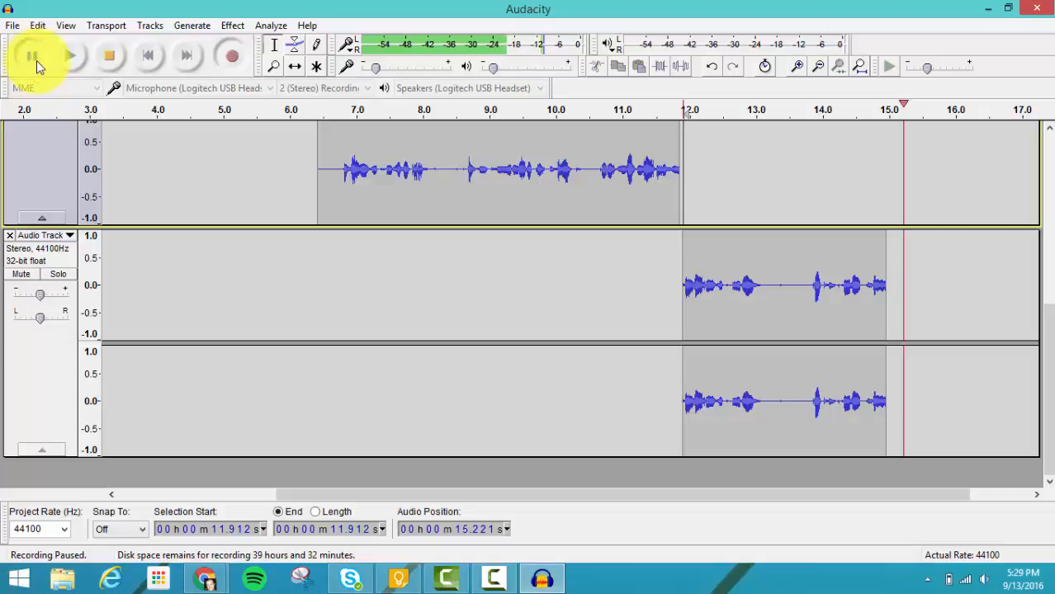
click(35, 60)
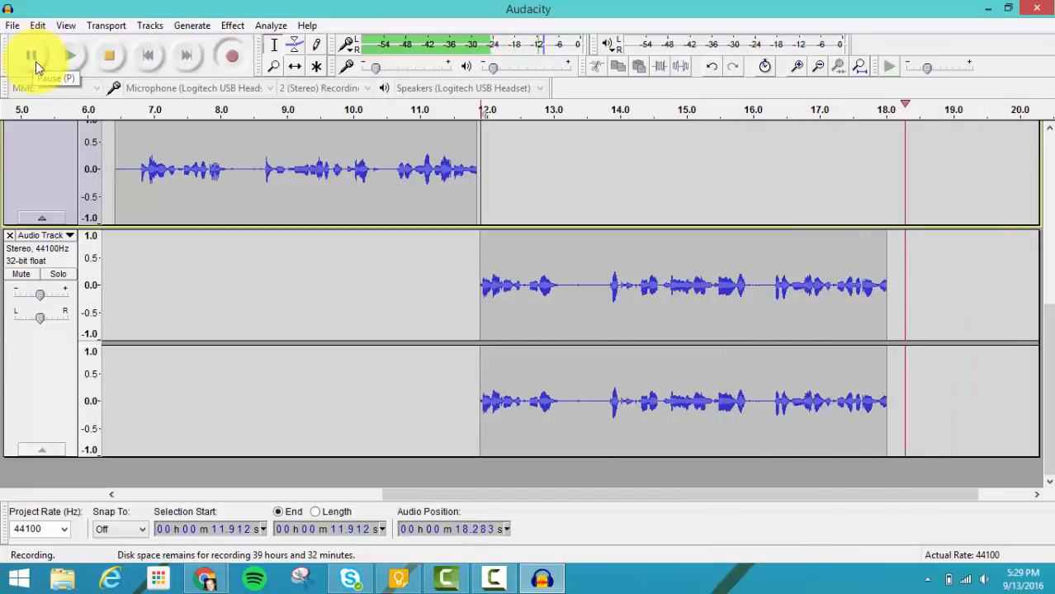
click(109, 55)
Step: Delete the third audio track from the project
drag(444, 493, 180, 494)
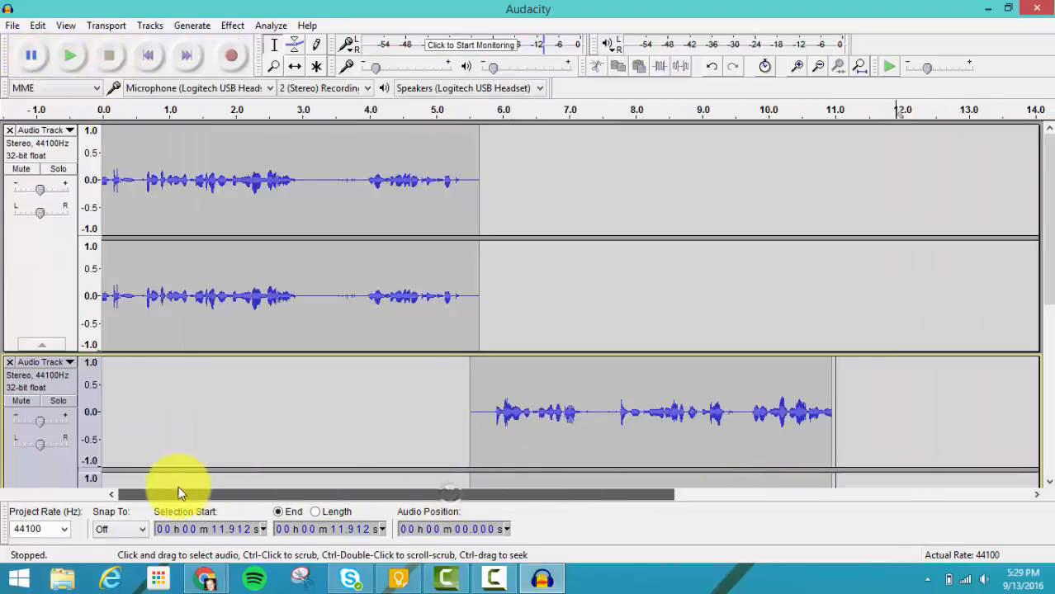
scroll(66, 425, down, 3)
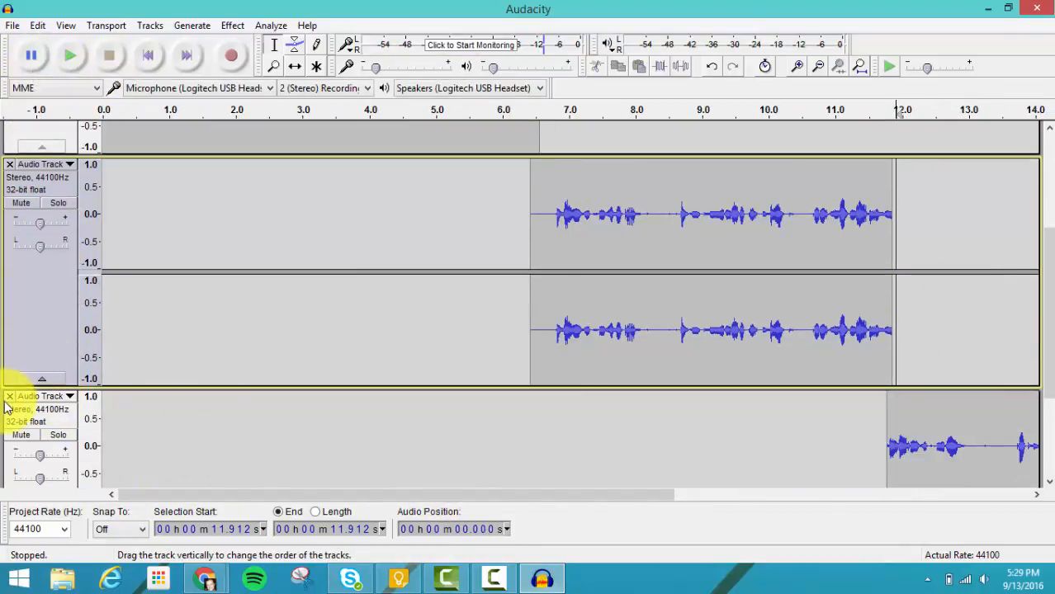
drag(11, 401, 208, 339)
scroll(207, 339, up, 1)
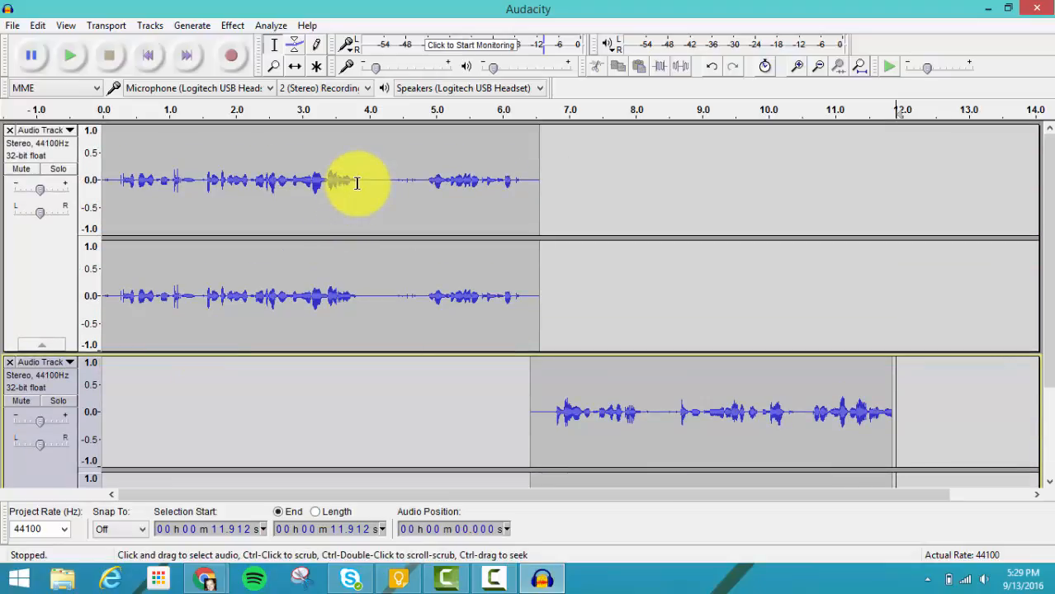
Step: Cut the quiet gap from 3.866 s to 4.818 s out of the first track with the Selection tool
click(273, 44)
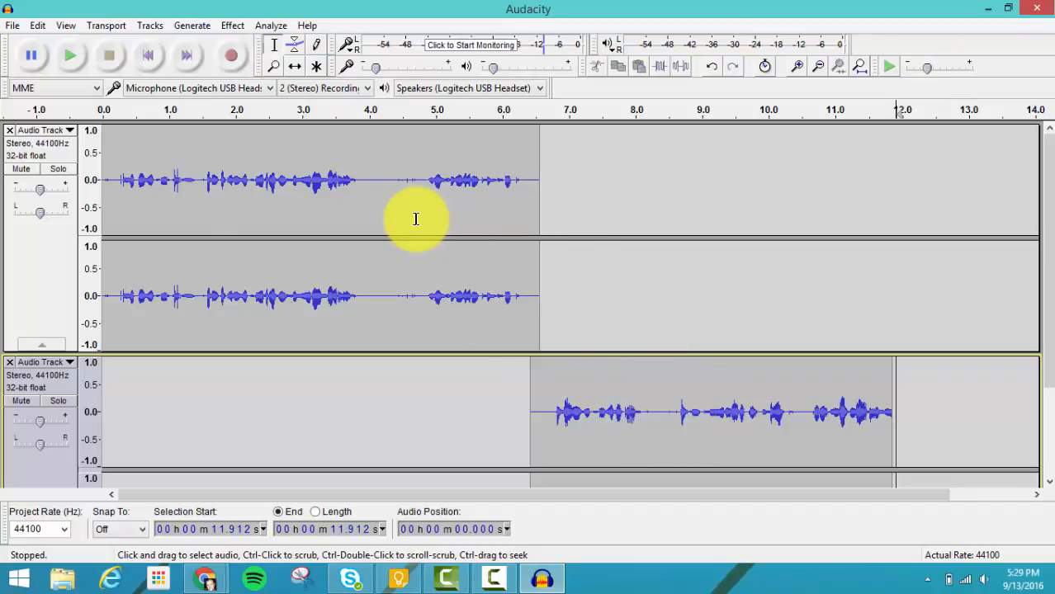
click(360, 180)
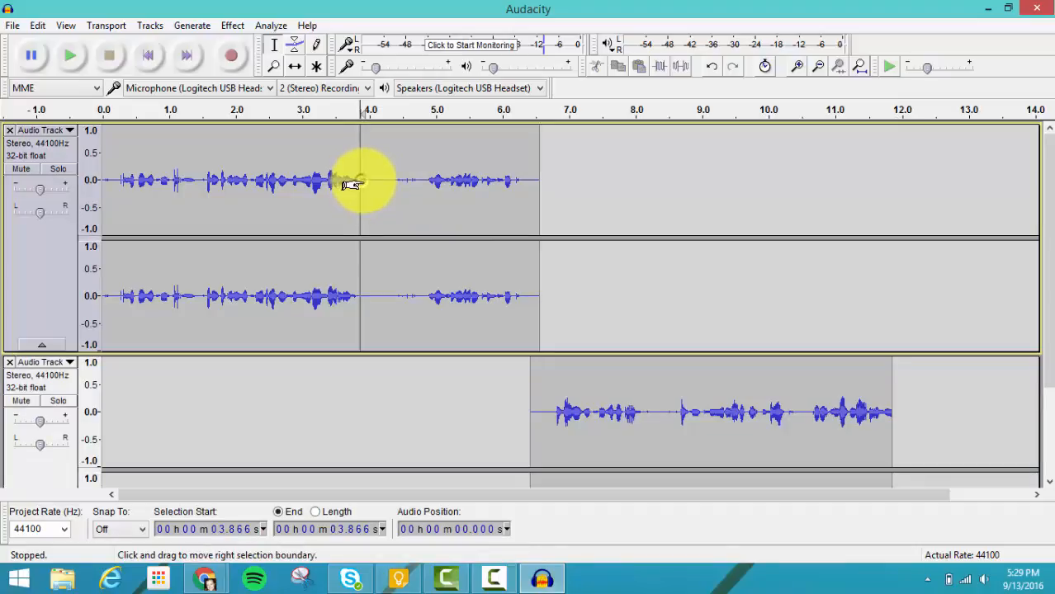
drag(352, 184, 411, 190)
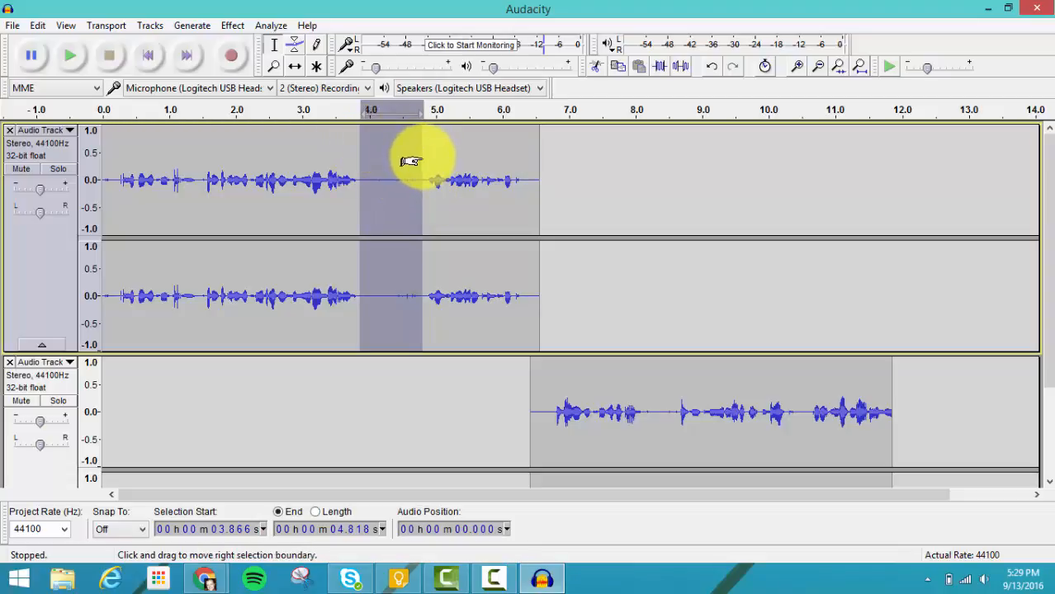
click(599, 73)
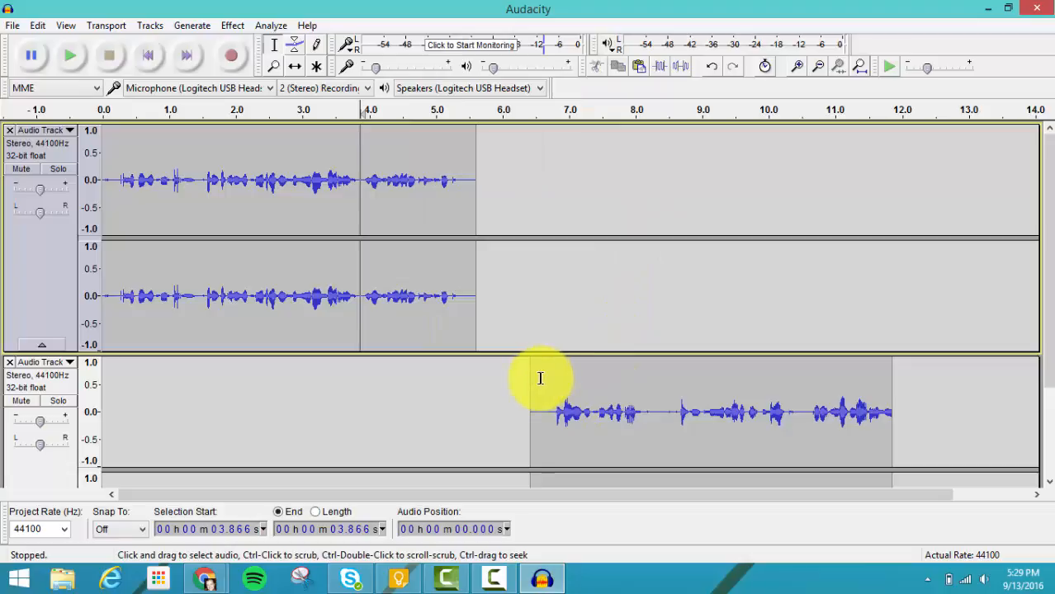
Step: Cut the second track's audio from 6.478 s to 8.510 s and paste it after the track's remaining audio, at 9.868 s
drag(535, 379, 669, 389)
scroll(668, 389, down, 3)
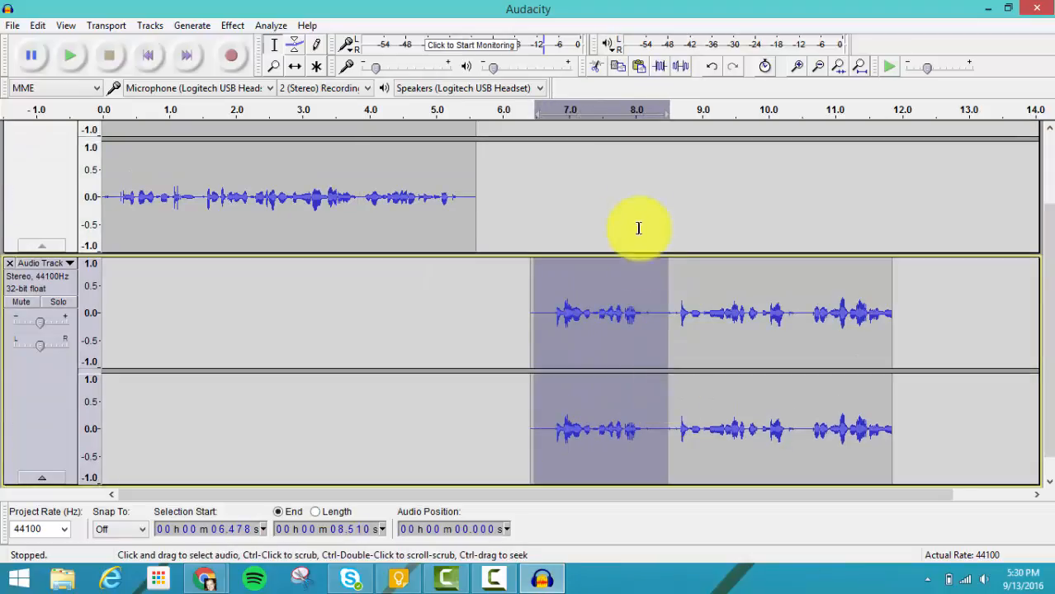
click(617, 65)
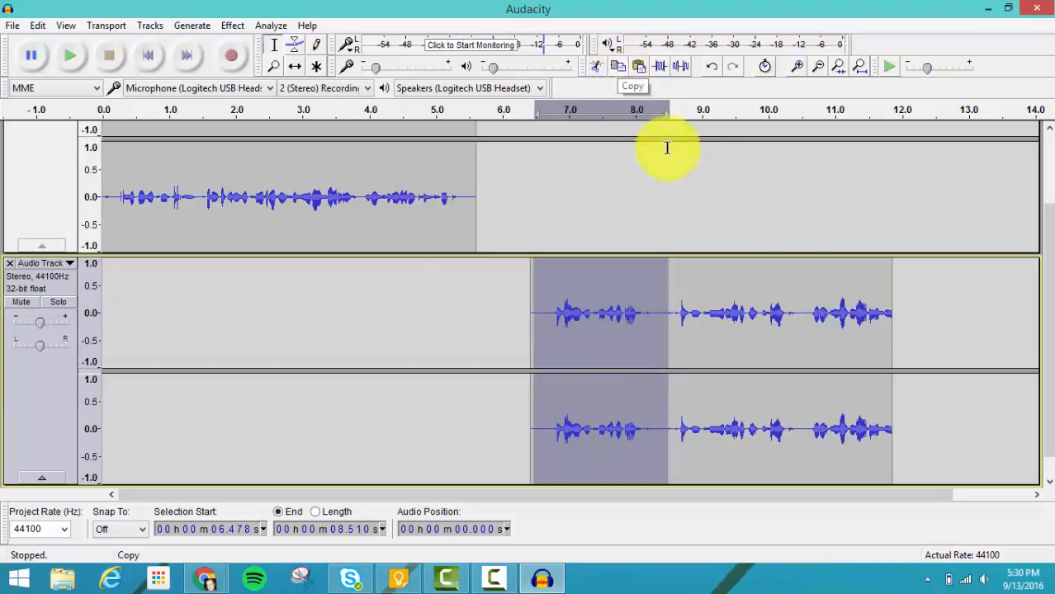
click(595, 66)
click(760, 289)
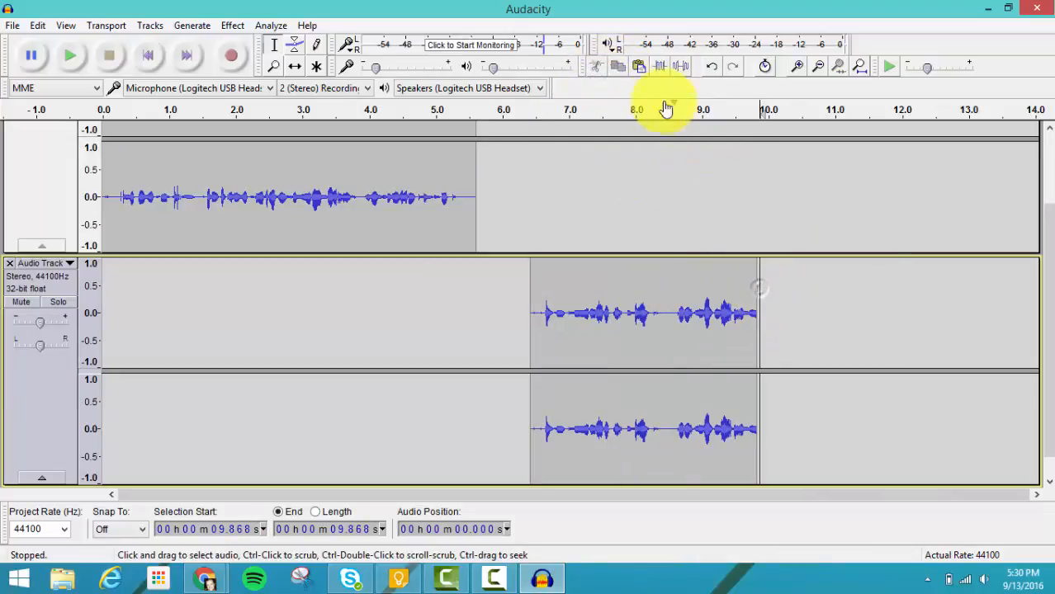
click(640, 69)
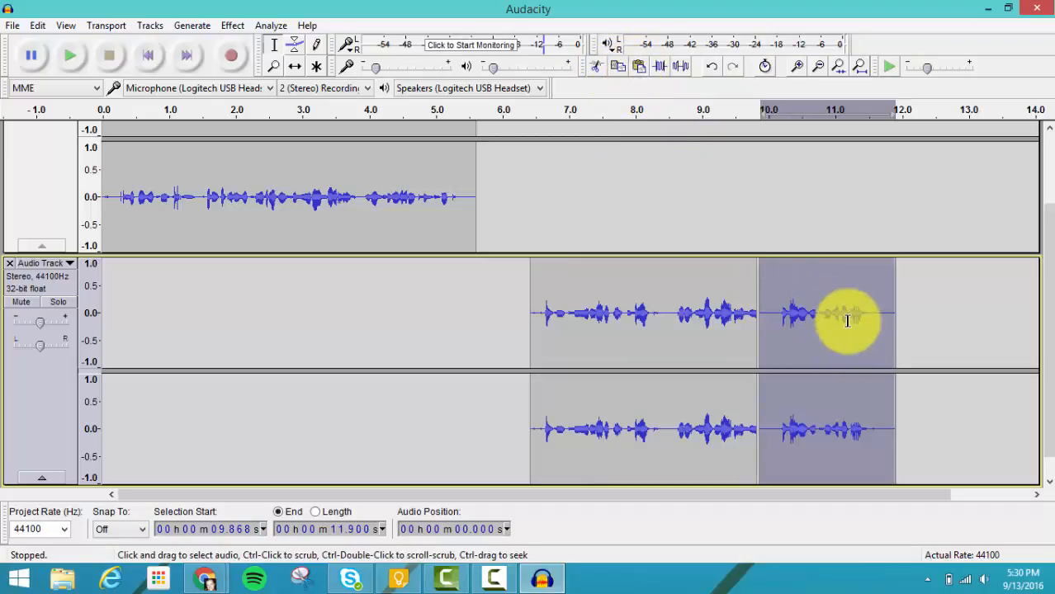
click(902, 316)
Step: Time-shift the second track's two clips so they follow the first track's audio without gaps, and return to the Selection tool
scroll(295, 143, up, 3)
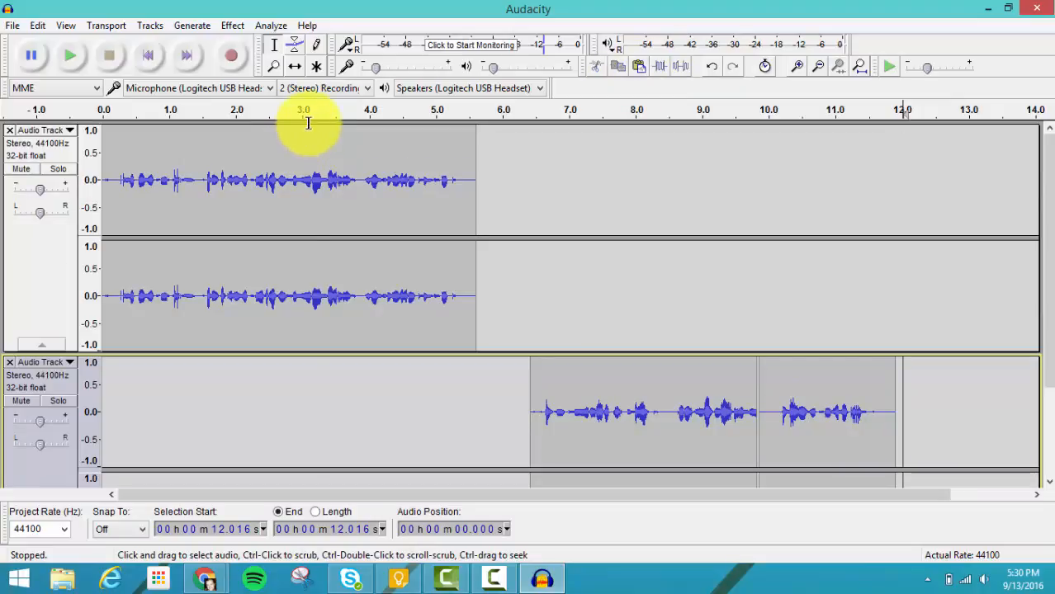
click(295, 66)
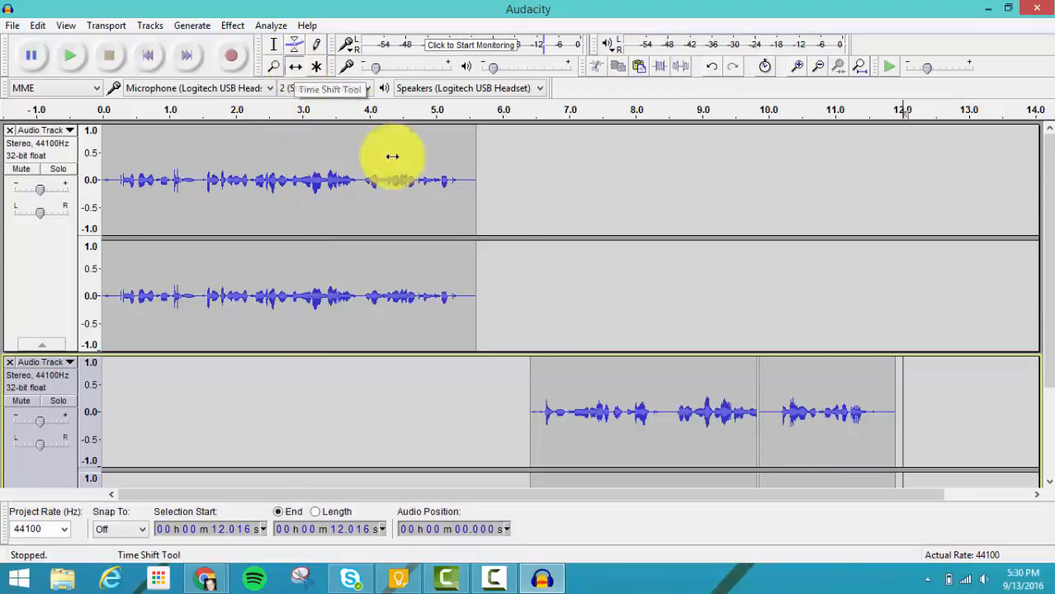
drag(616, 391, 558, 383)
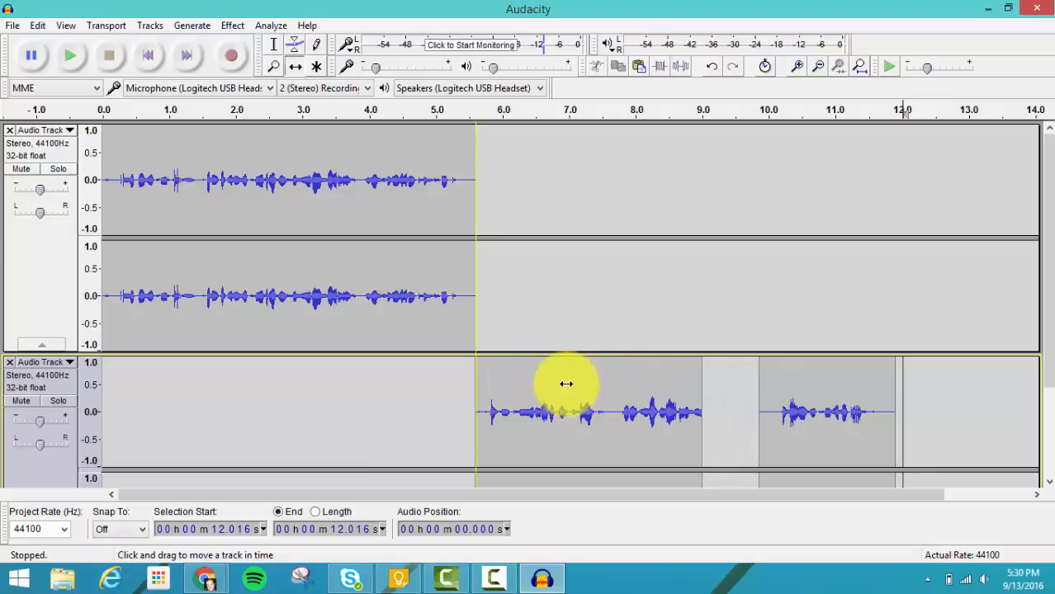
scroll(758, 342, down, 3)
drag(793, 329, 736, 313)
scroll(439, 308, up, 3)
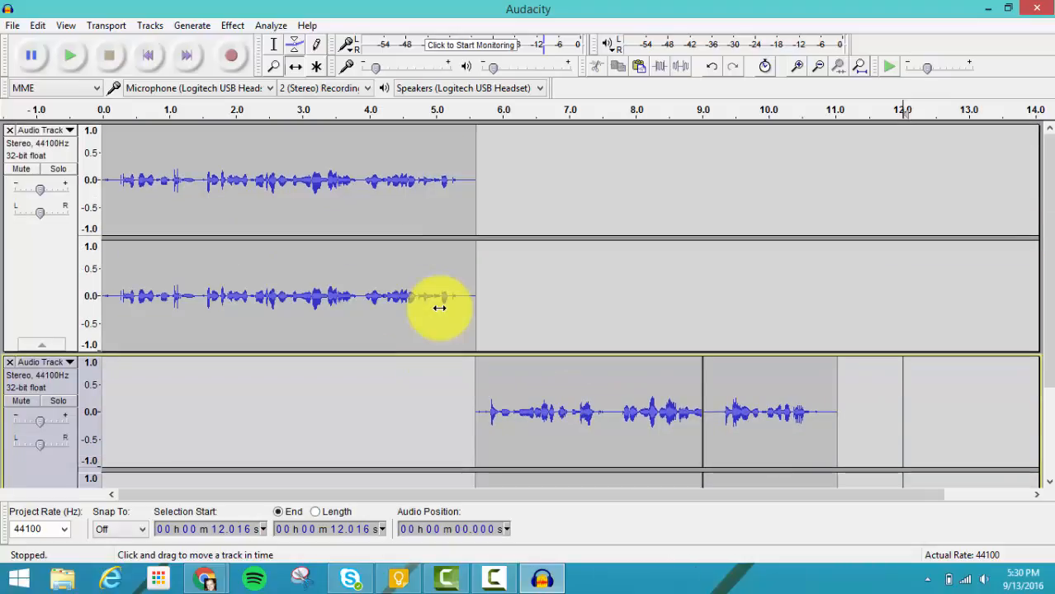
key(F1)
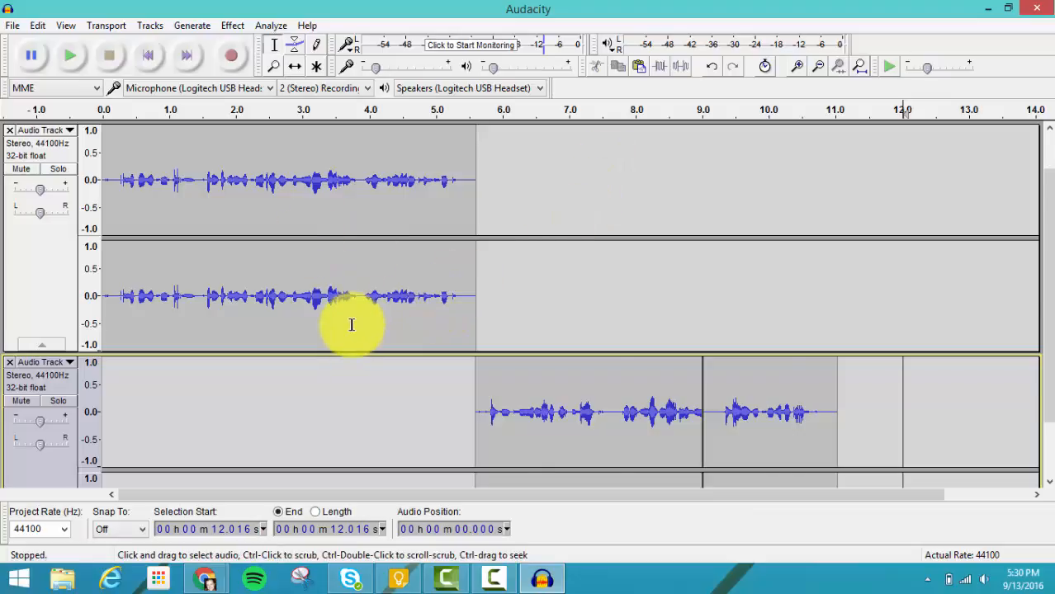
scroll(351, 323, down, 4)
scroll(350, 324, up, 1)
scroll(350, 323, up, 2)
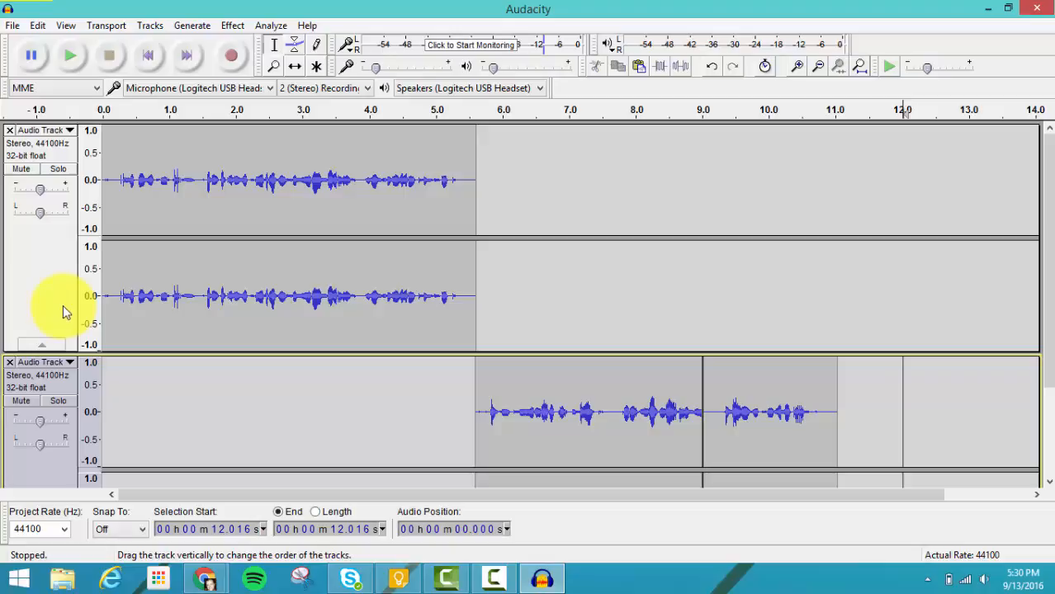
Step: Import the Two Tone Doorbell audio file from the Audacity Sound Effects folder on the Desktop
click(13, 26)
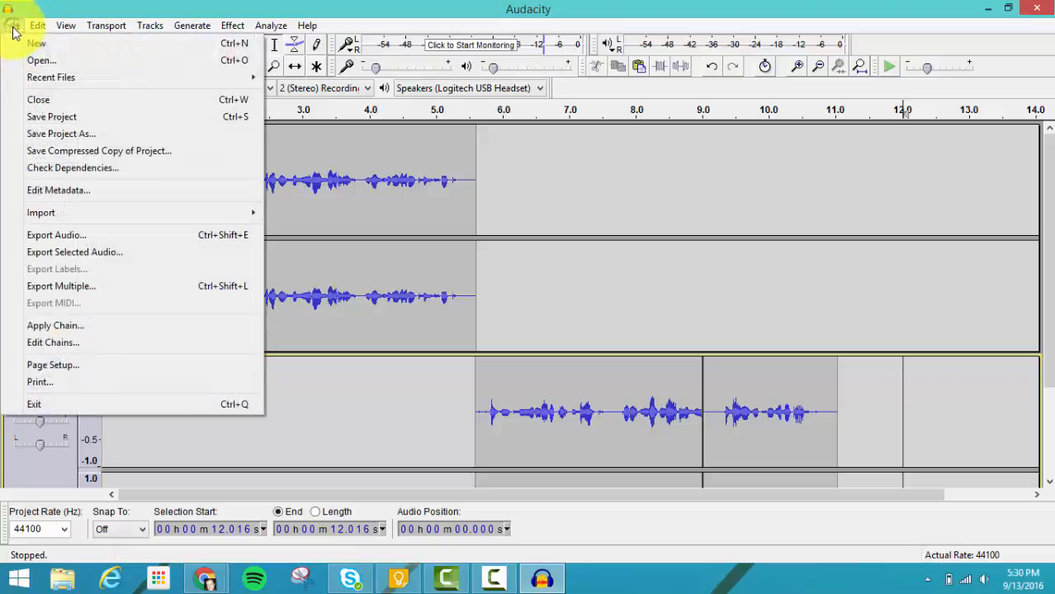
mouse_move(86, 215)
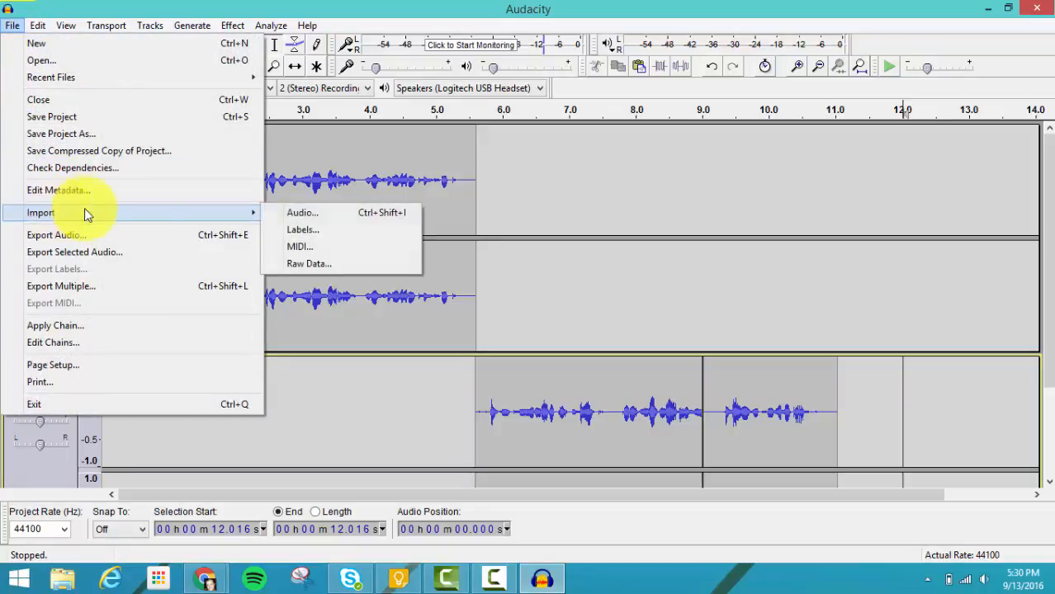
click(277, 213)
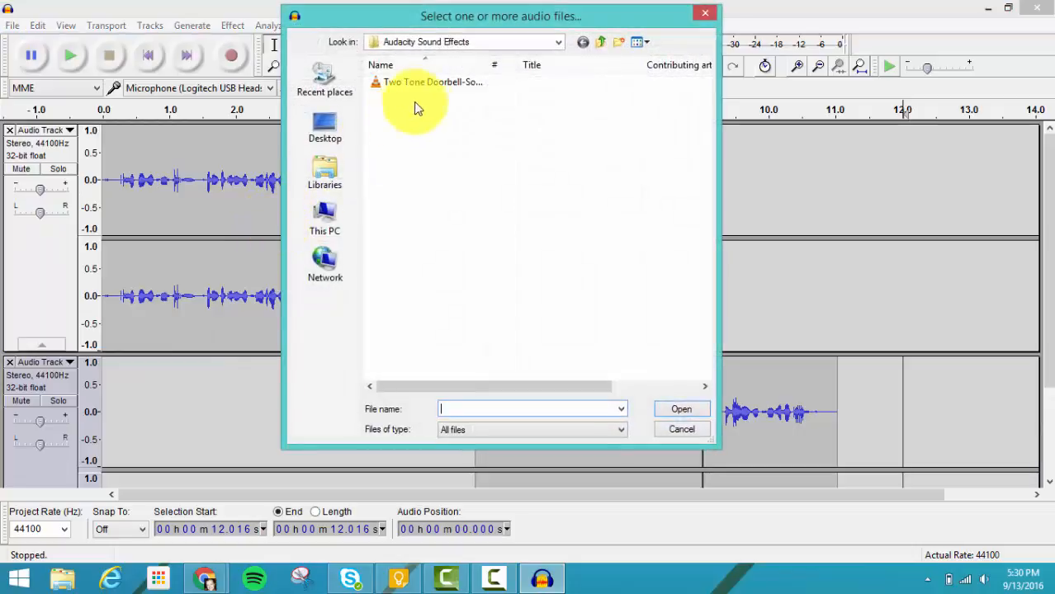
click(330, 136)
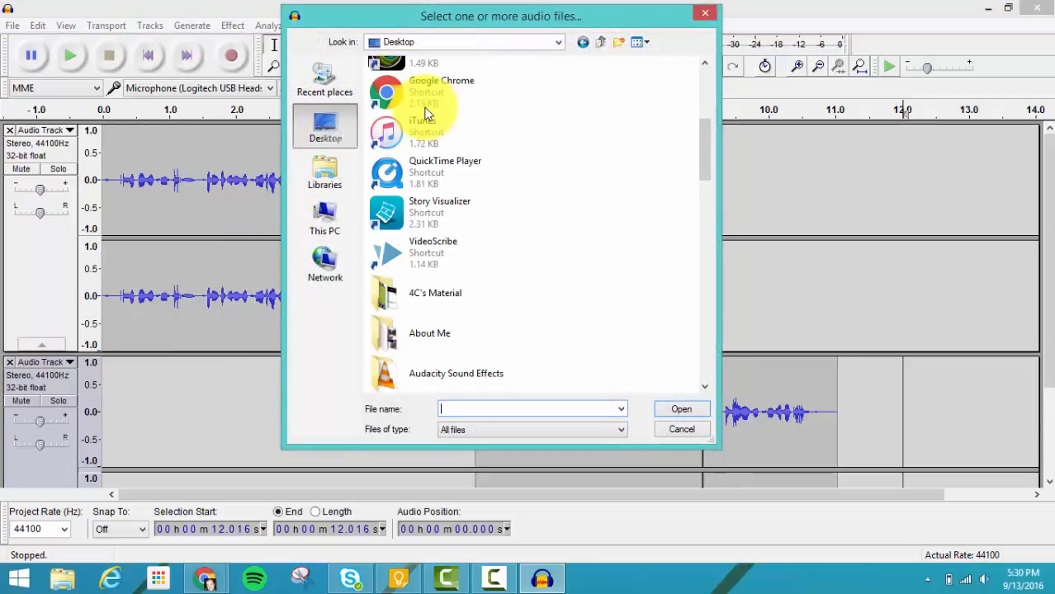
double_click(441, 372)
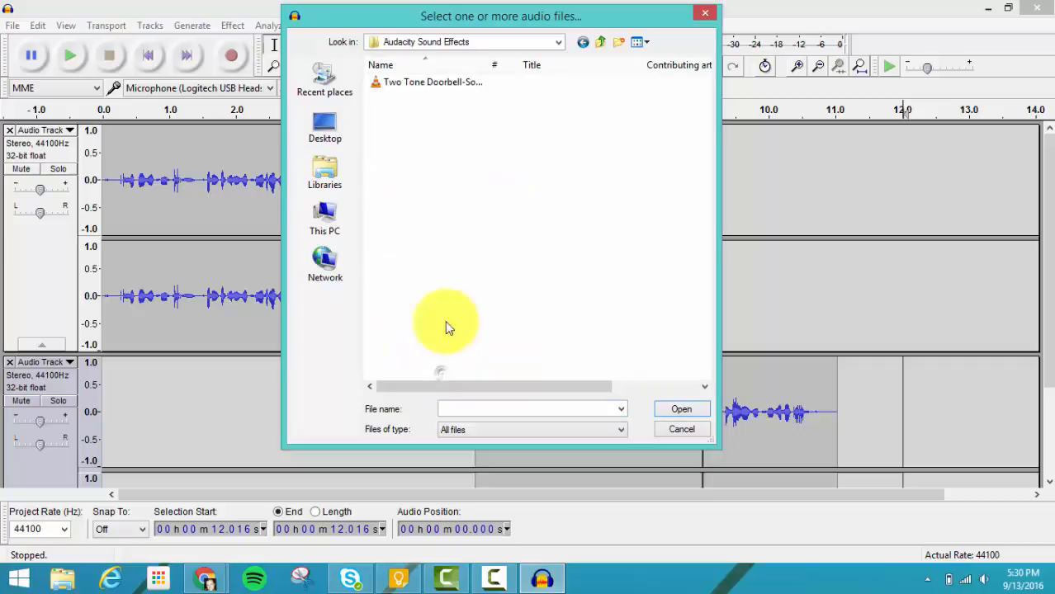
click(403, 84)
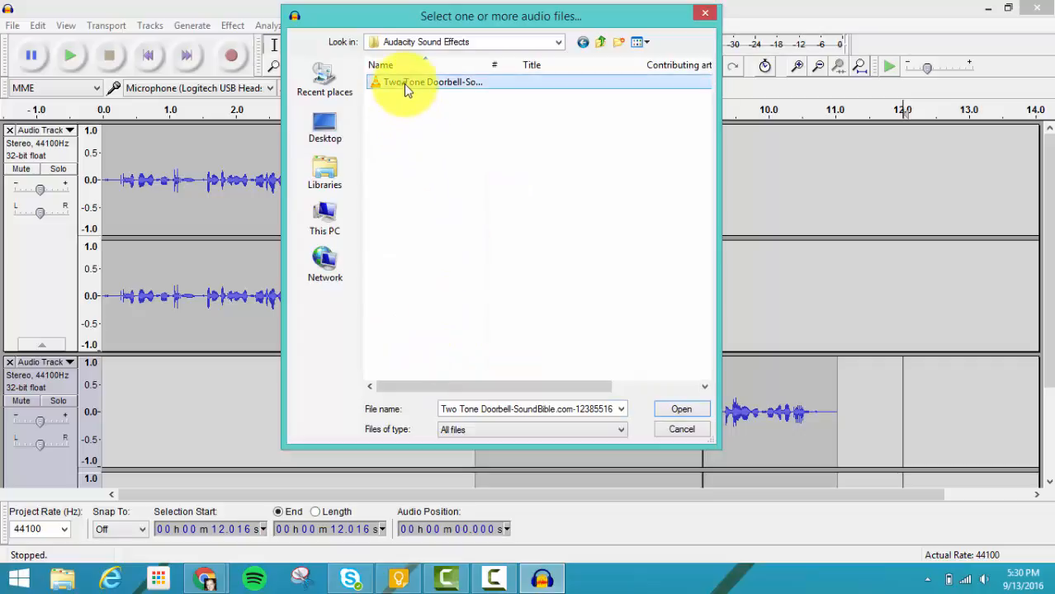
click(682, 409)
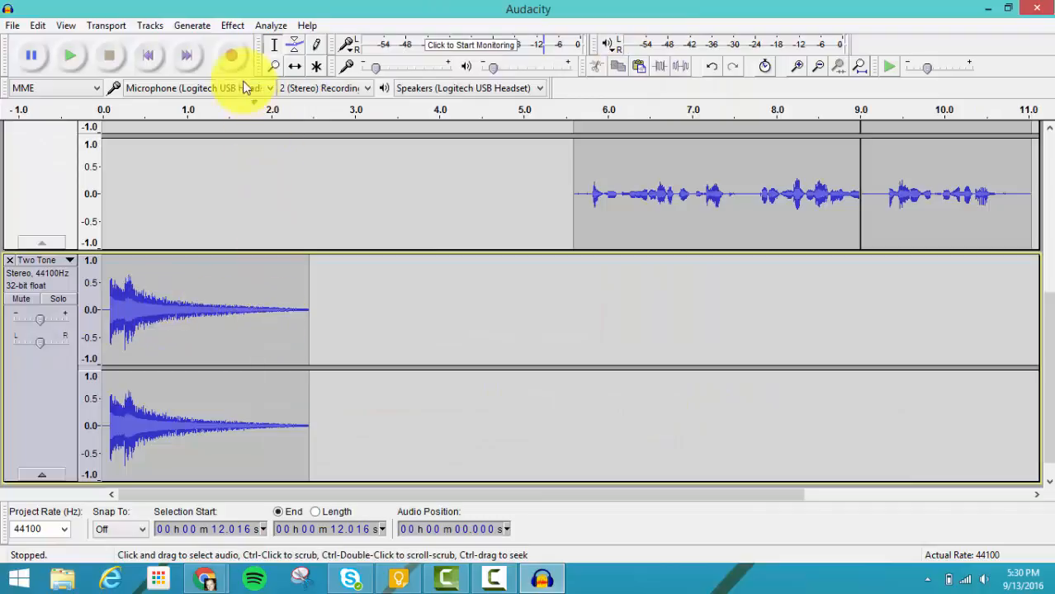
Step: Time-shift the doorbell clip so its end lines up with the start of the second voice track's audio
click(296, 67)
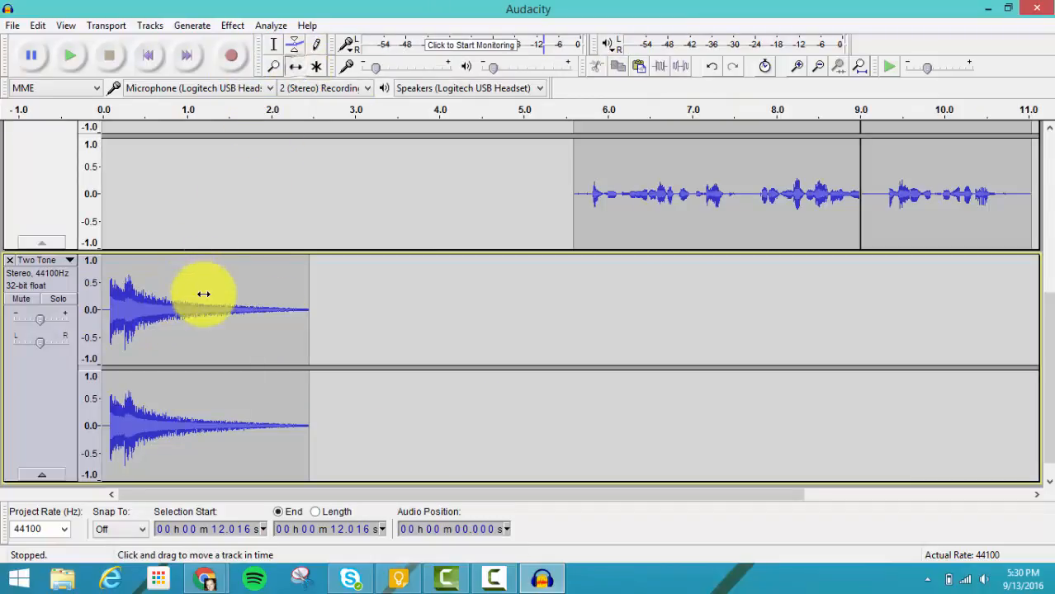
drag(204, 293, 467, 313)
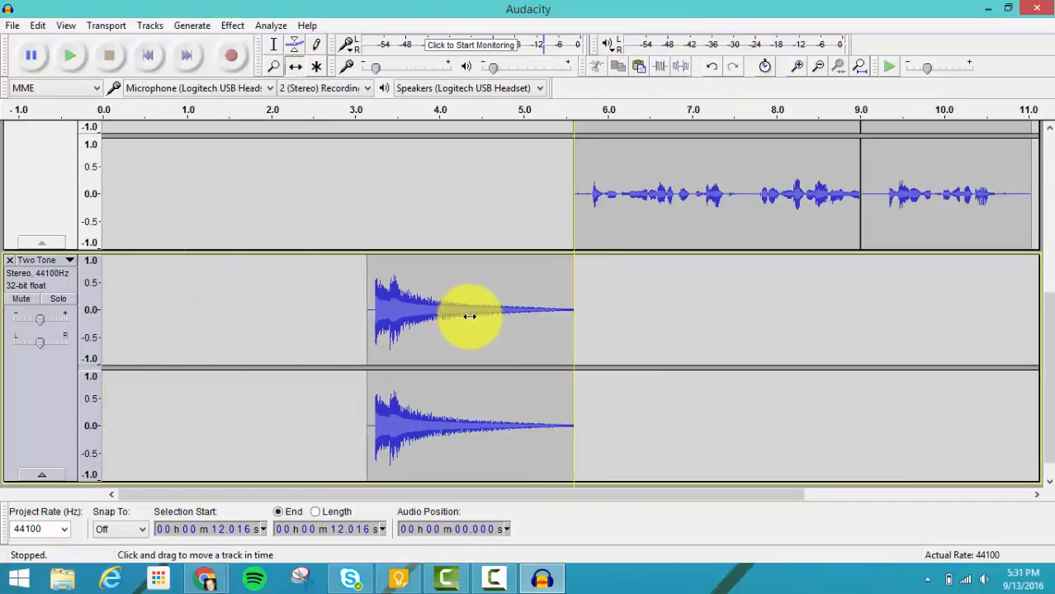
scroll(287, 316, up, 3)
scroll(287, 316, down, 4)
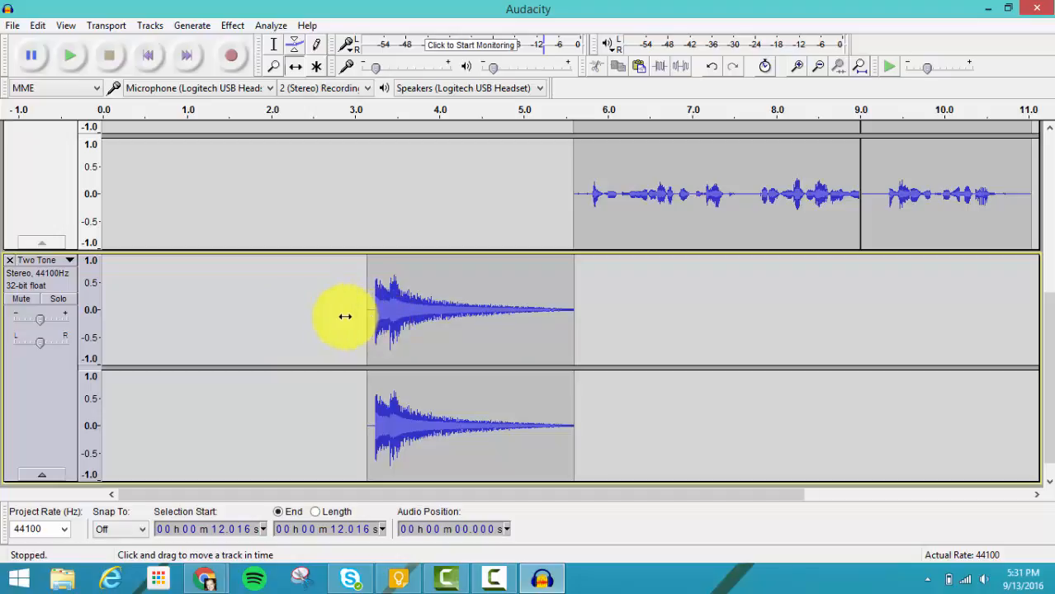
Step: Lower the gain of the Two Tone doorbell track and raise the gain of both voice tracks
drag(40, 317, 31, 322)
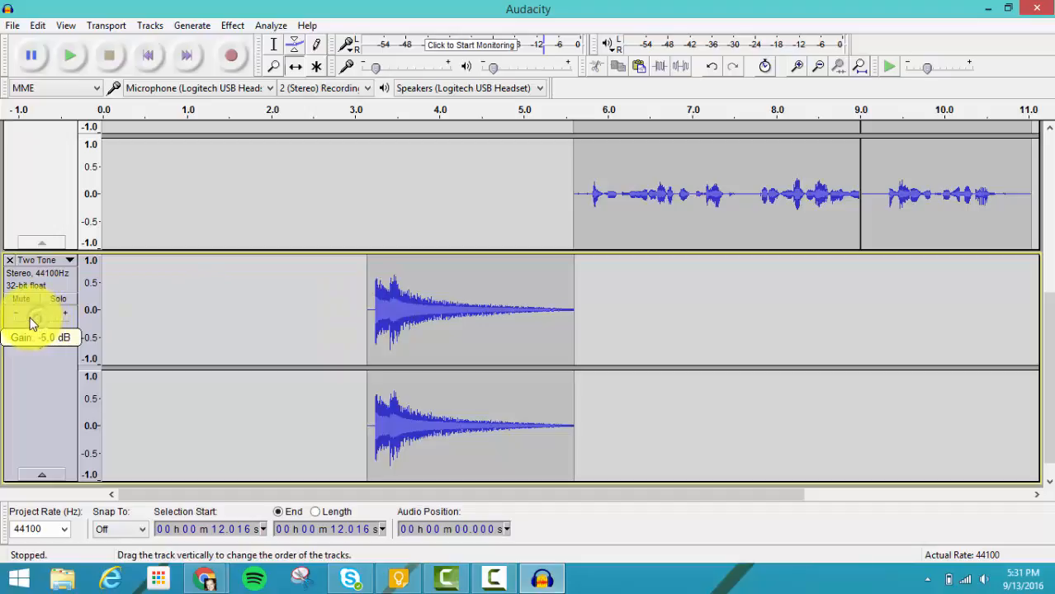
scroll(47, 305, up, 3)
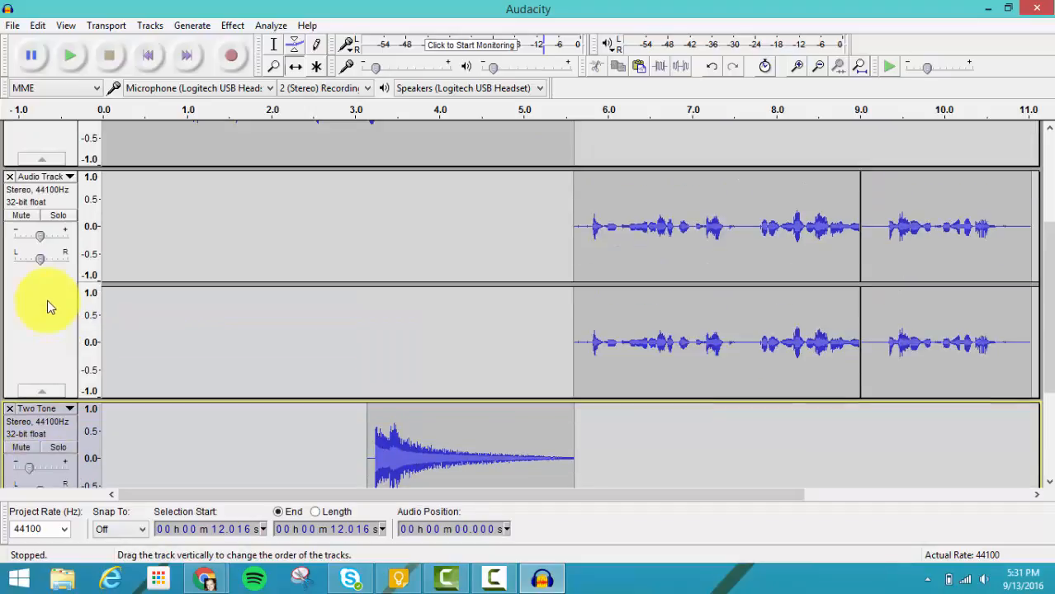
drag(42, 239, 45, 237)
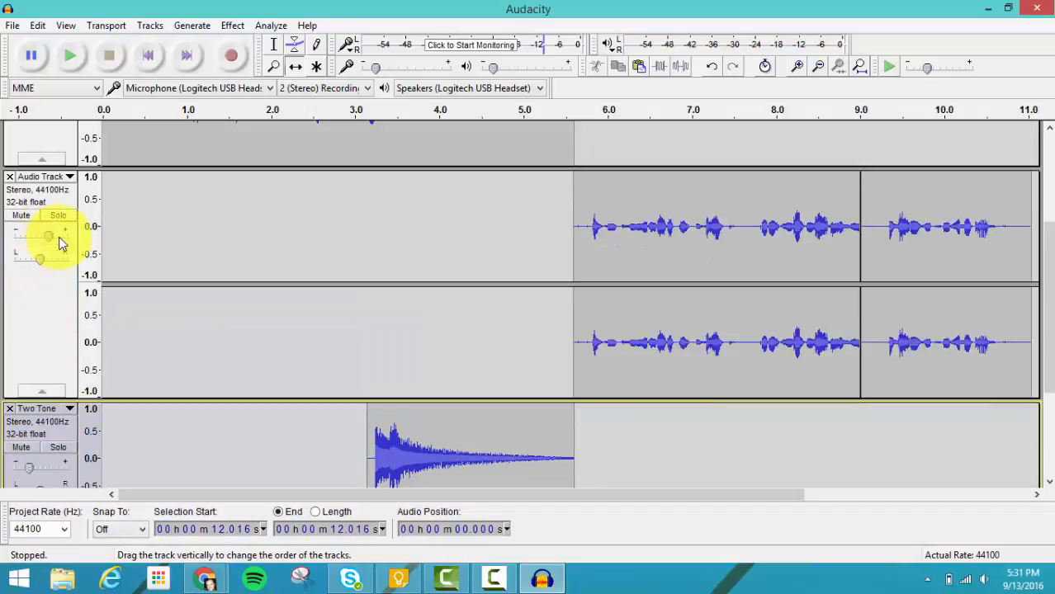
scroll(47, 247, up, 3)
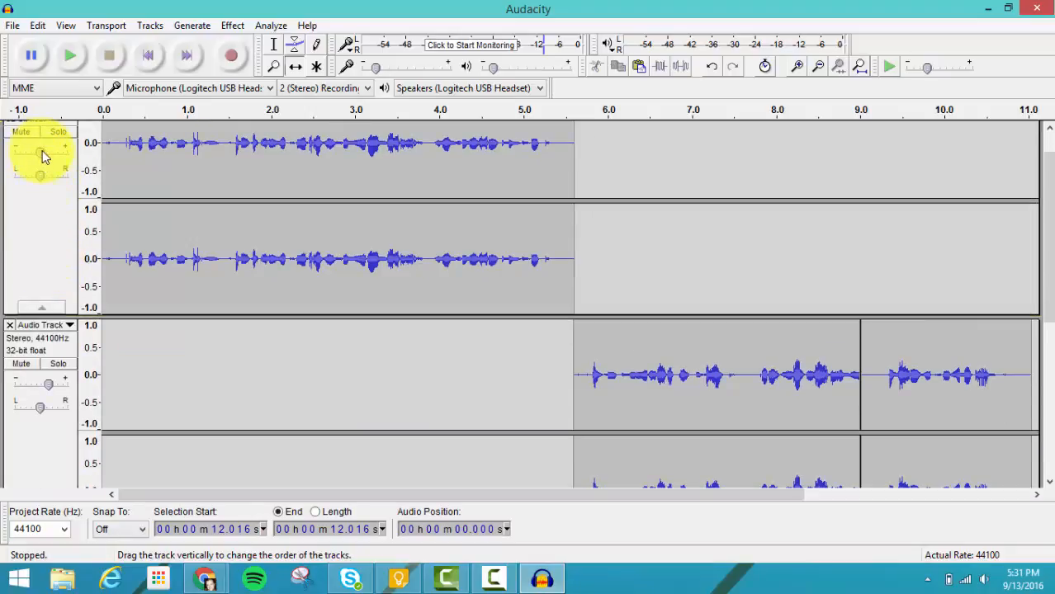
drag(42, 150, 50, 150)
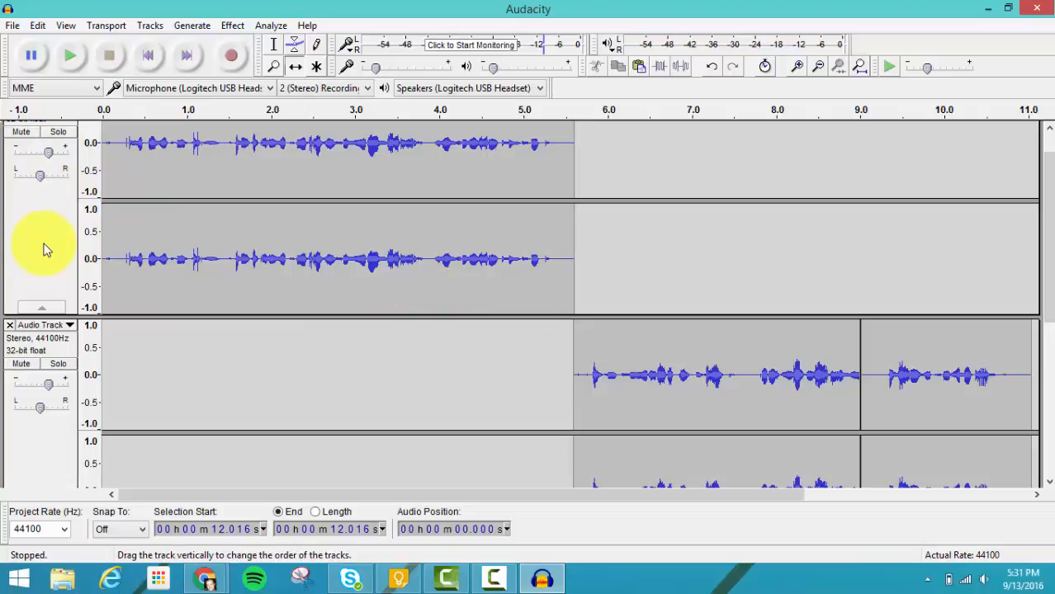
Step: Export the project as an MP3 named "practice podcast" in Documents, accepting the stereo mixdown and leaving the metadata blank
click(11, 27)
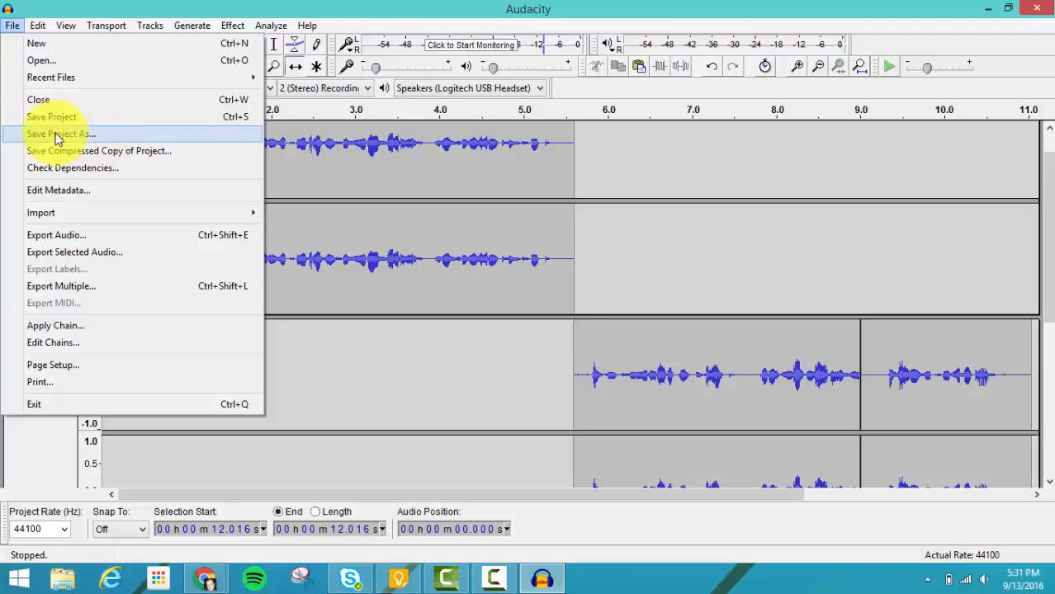
click(50, 235)
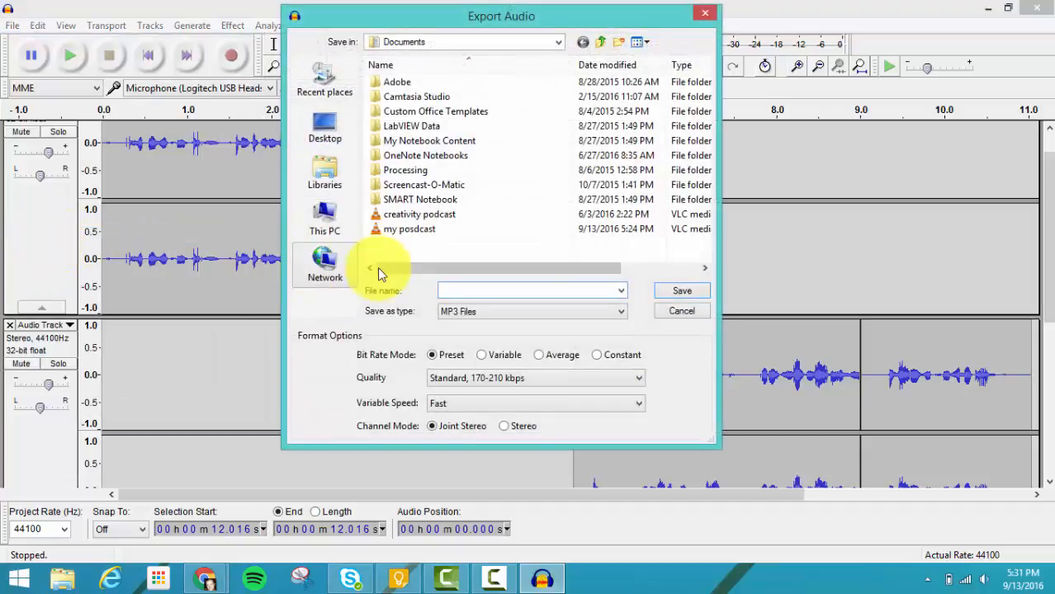
text(pra)
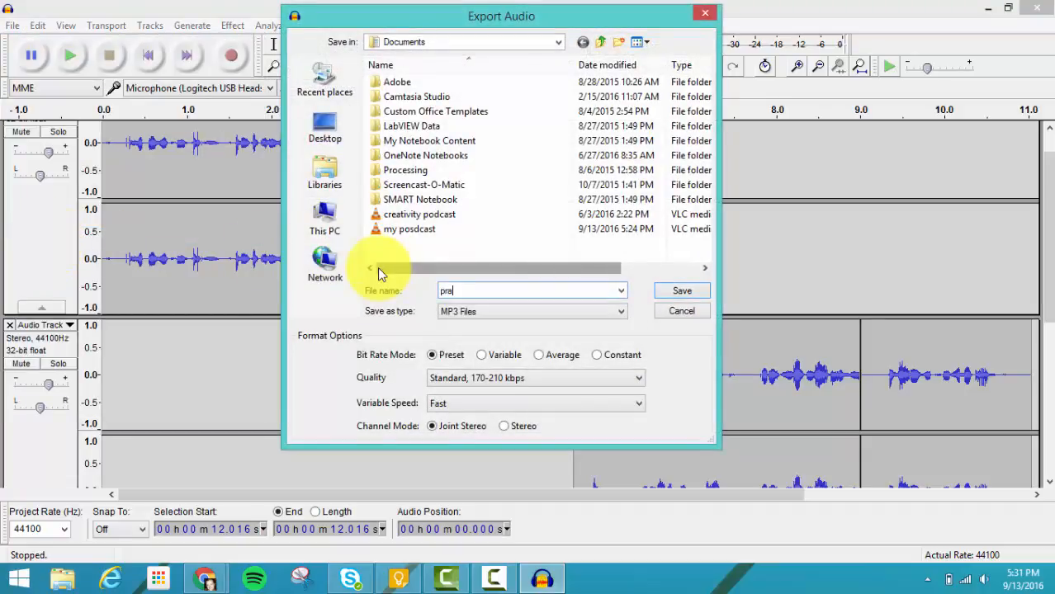
text(ctice podcast)
key(Return)
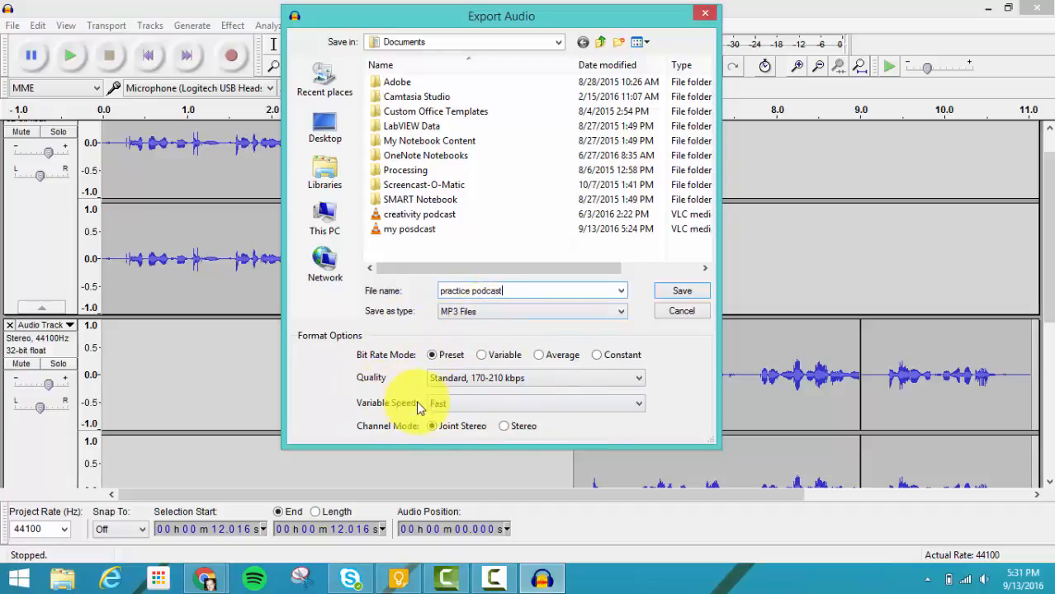
click(693, 292)
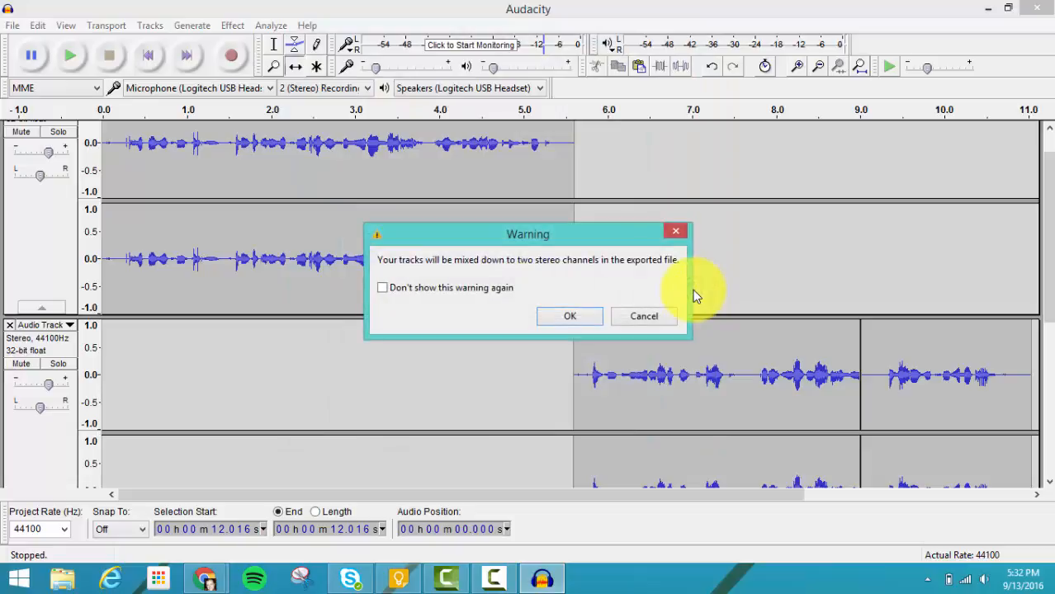
click(576, 318)
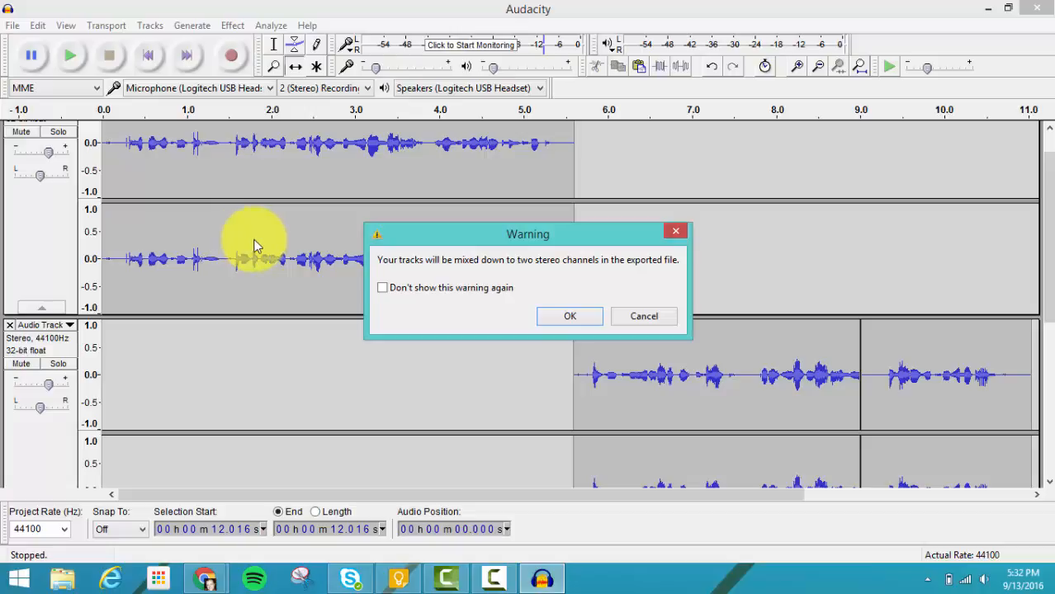
click(597, 320)
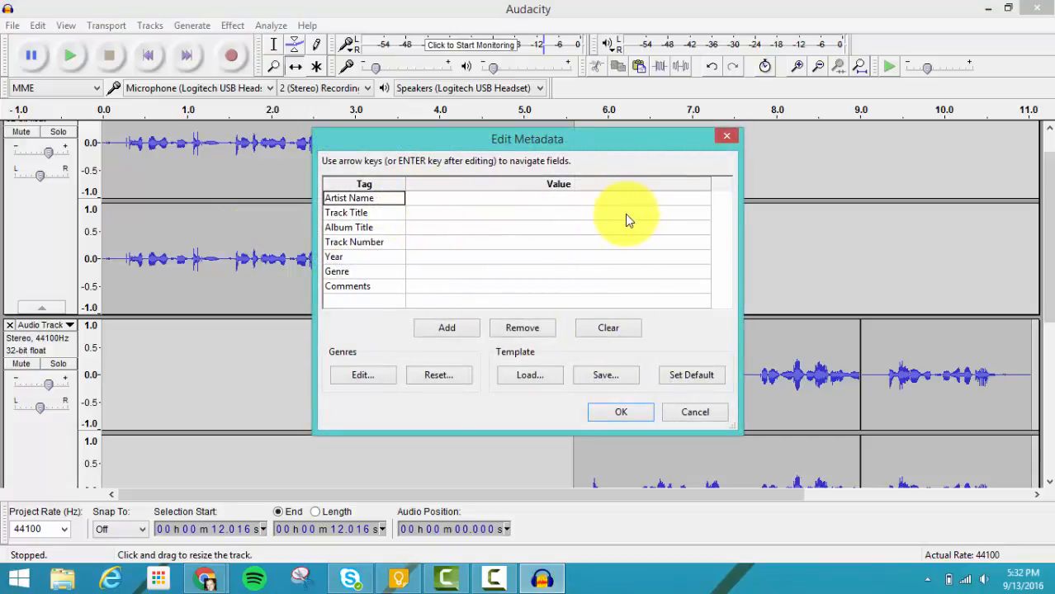
click(607, 413)
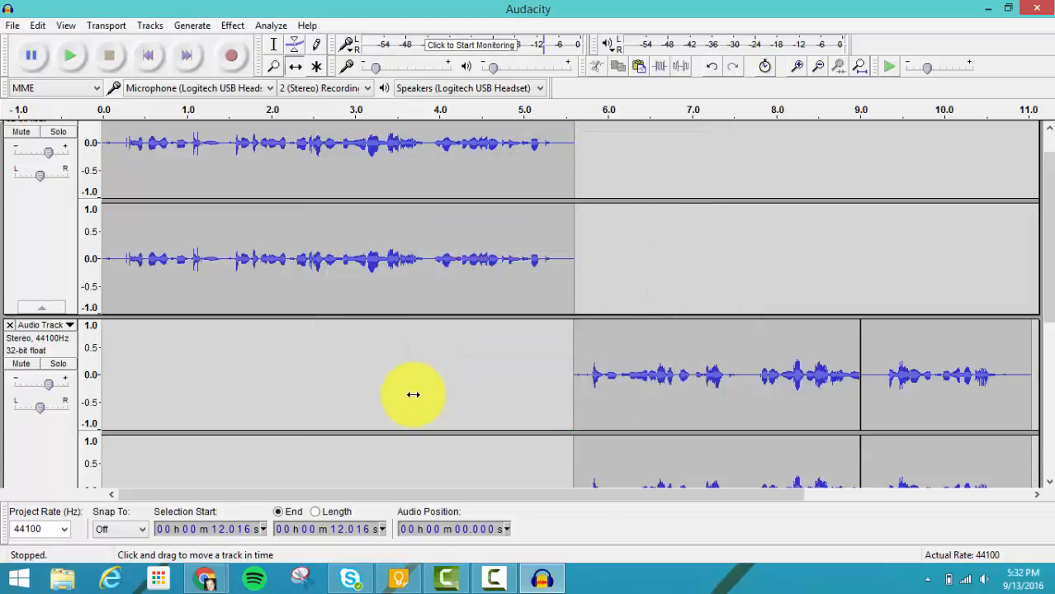
Step: Switch to File Explorer, open the Documents folder and select the exported "practice podcast" file
click(66, 579)
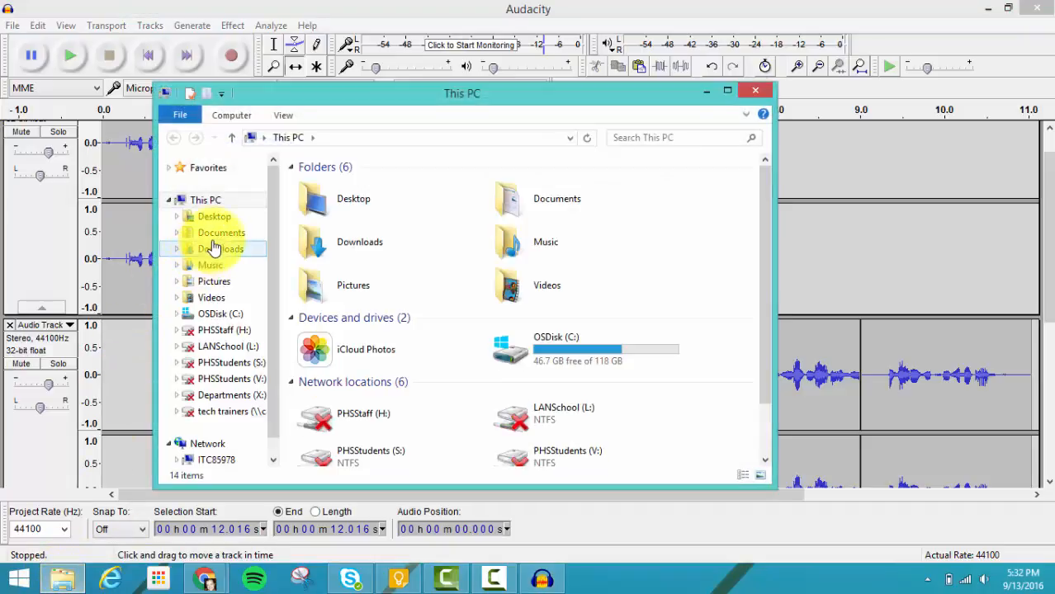
click(218, 234)
drag(358, 363, 378, 371)
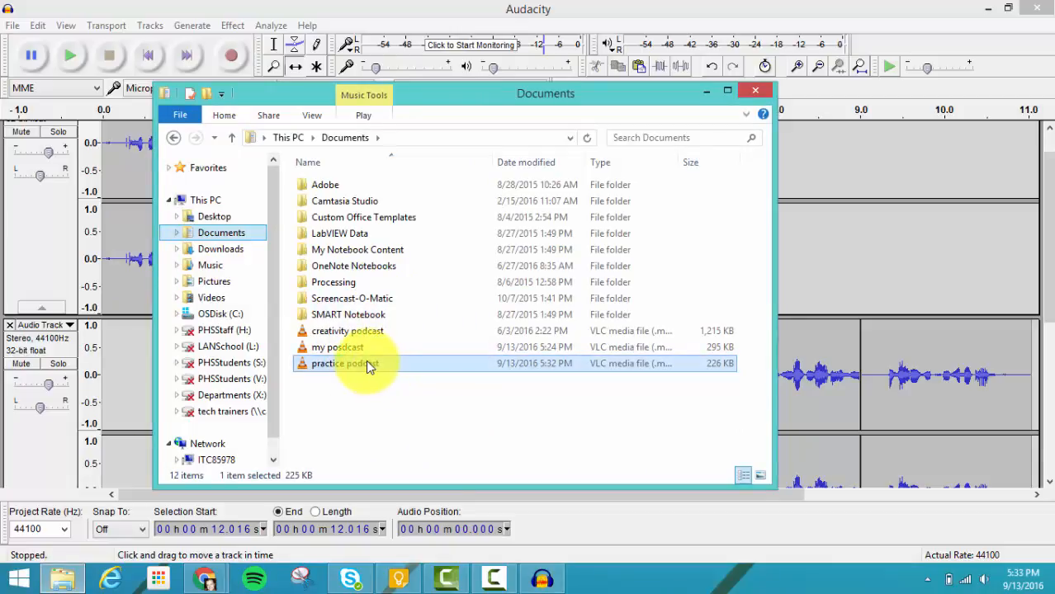